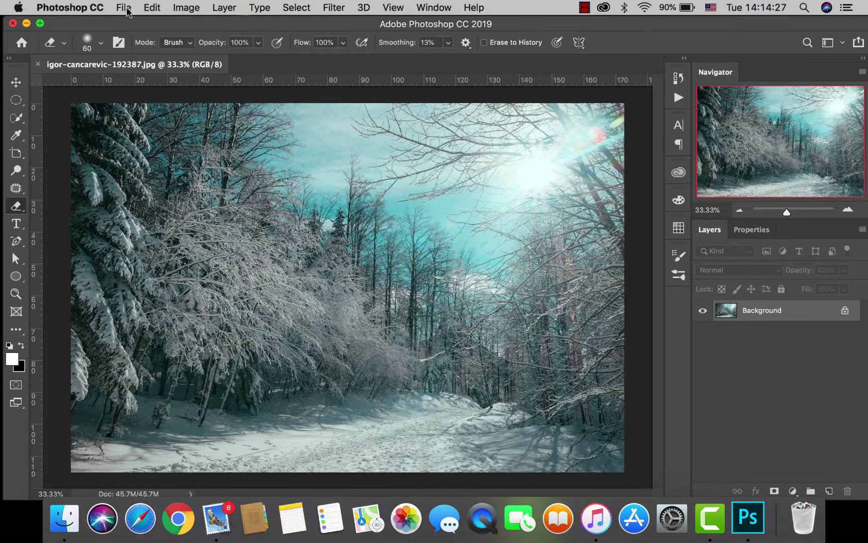
# - Place an embedded copy of the open winter forest photo from the AAAA folder on the Desktop
pyautogui.click(124, 8)
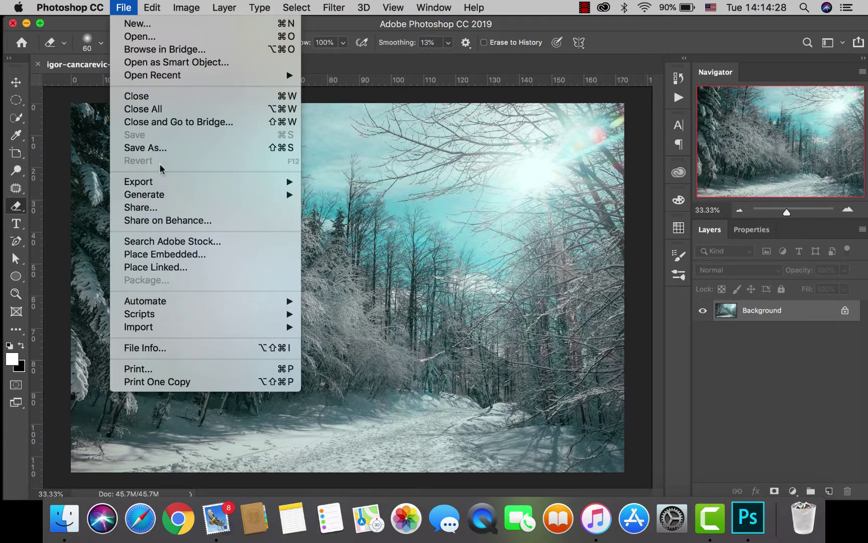
pyautogui.click(170, 253)
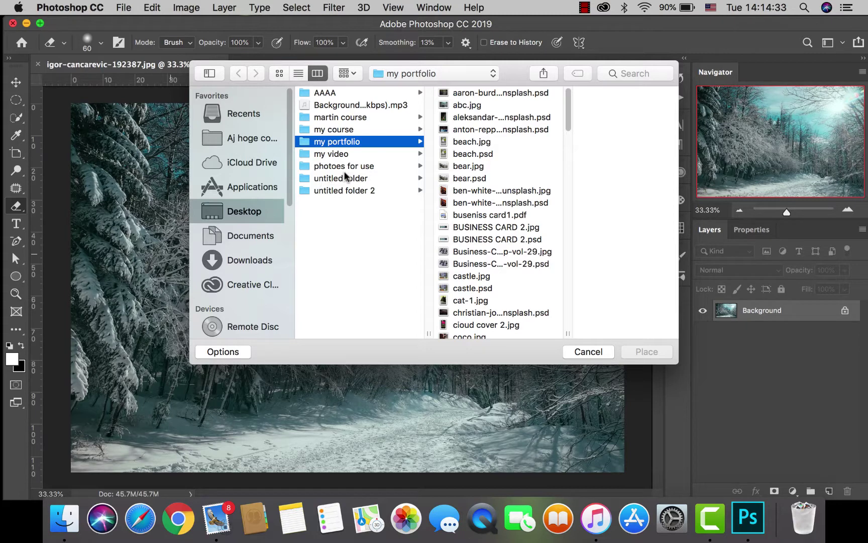
pyautogui.click(325, 93)
pyautogui.click(494, 117)
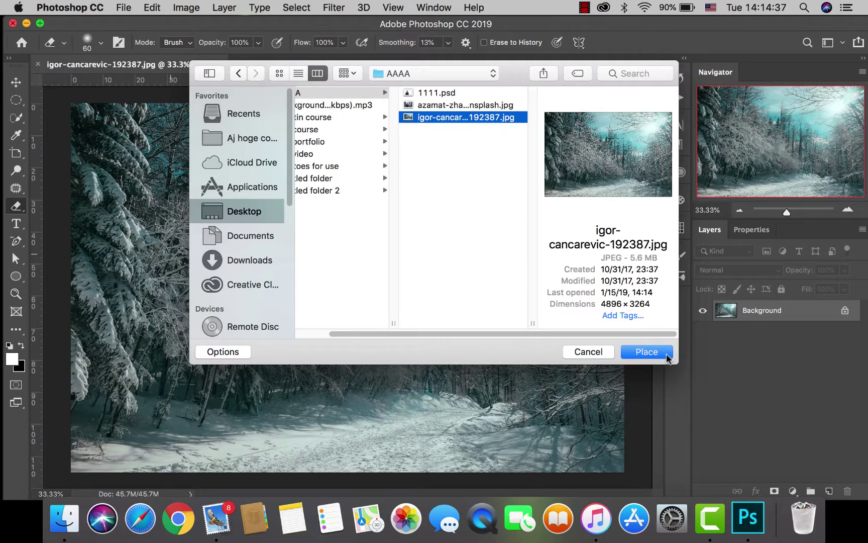
pyautogui.click(667, 355)
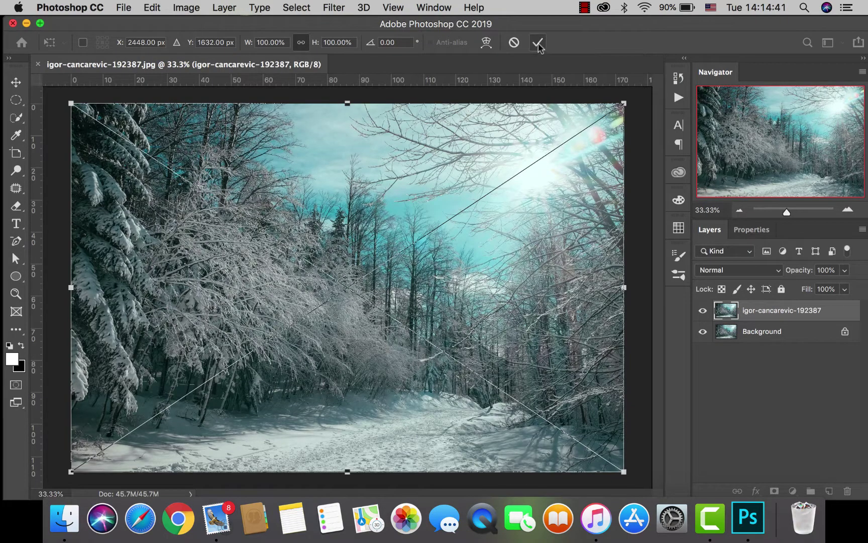
# - Flip the placed forest photo horizontally and shift it right to about X 3208 px
pyautogui.moveTo(410, 222); pyautogui.dragTo(431, 222)
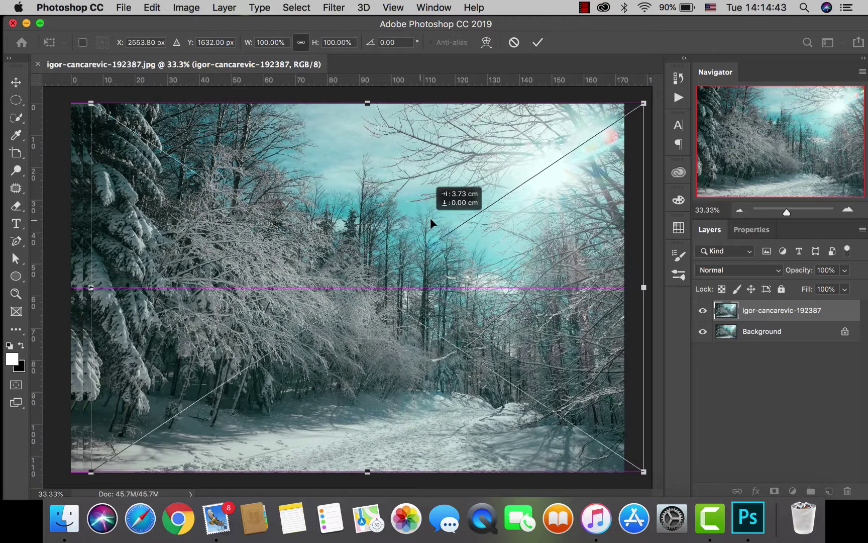
pyautogui.press('cmd+z')
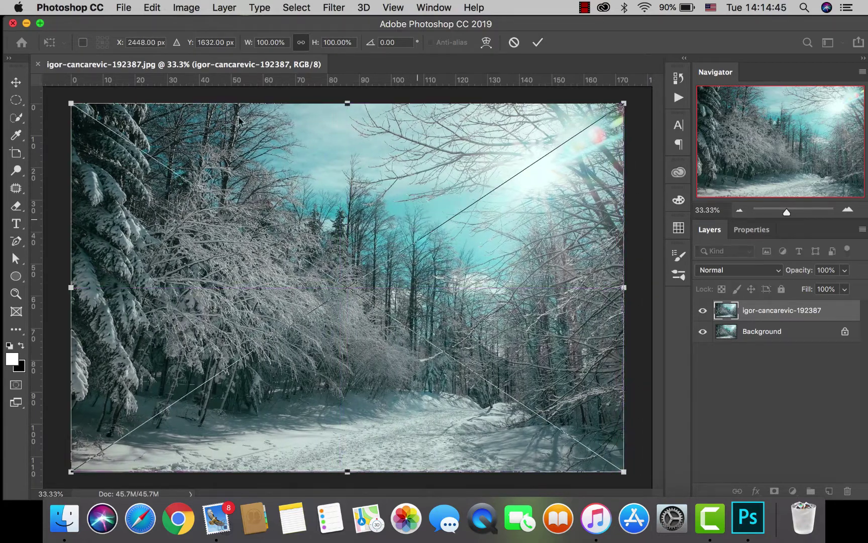
pyautogui.click(123, 8)
pyautogui.moveTo(146, 8)
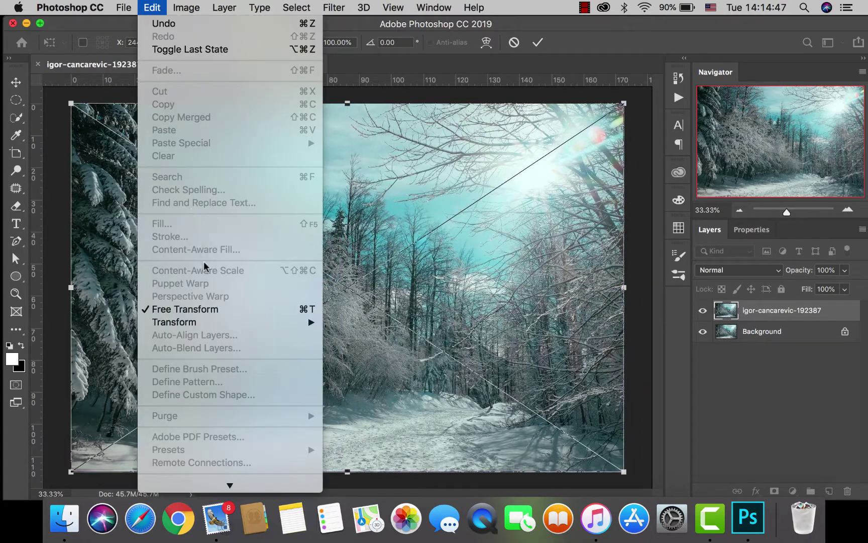
pyautogui.moveTo(303, 323)
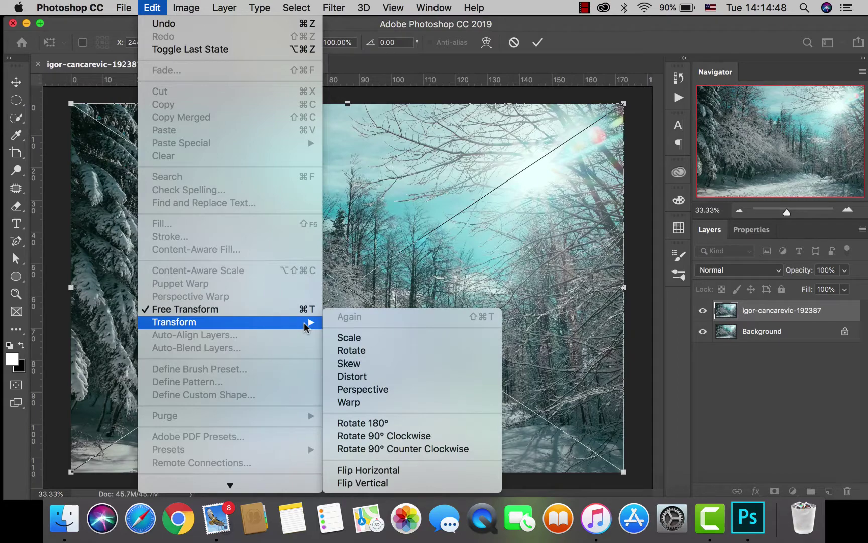
pyautogui.click(358, 469)
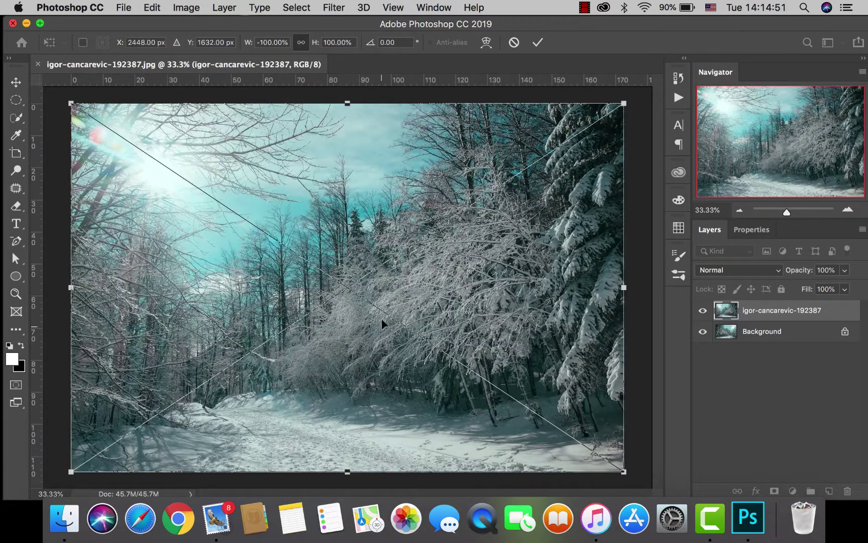
pyautogui.moveTo(382, 318); pyautogui.dragTo(468, 316)
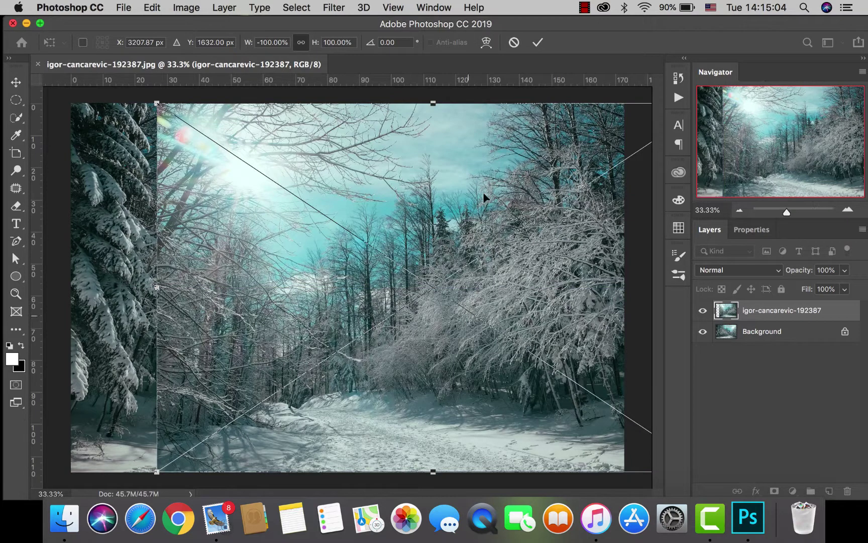
pyautogui.click(540, 42)
# - Add a layer mask to the flipped forest layer and ready the Brush tool with black as the foreground colour
pyautogui.press('e')
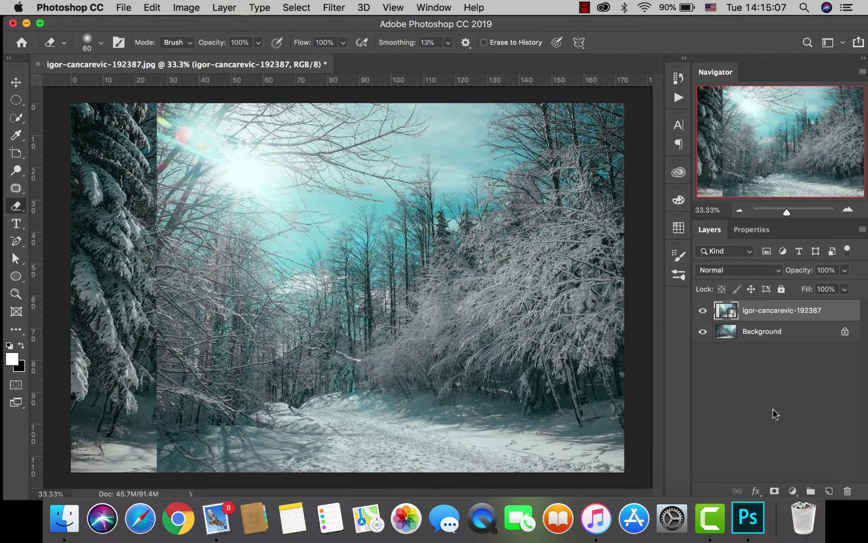
pyautogui.click(775, 491)
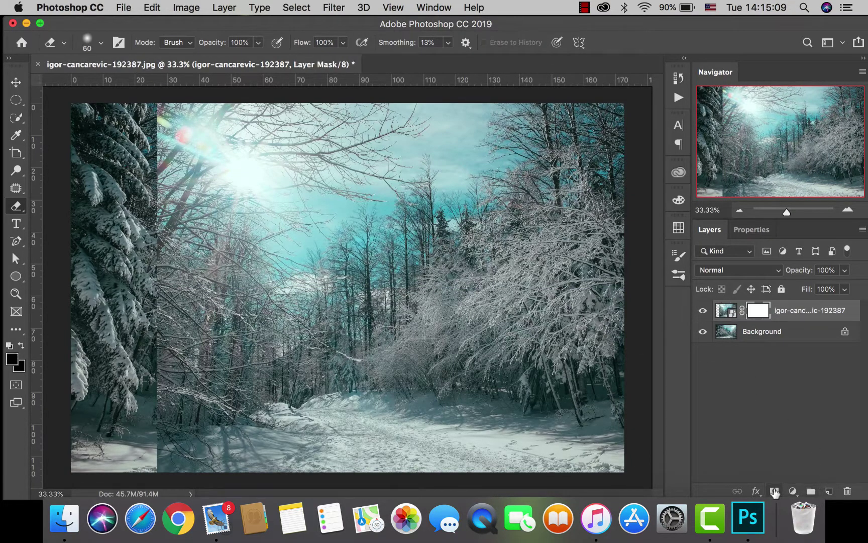
pyautogui.rightClick(16, 206)
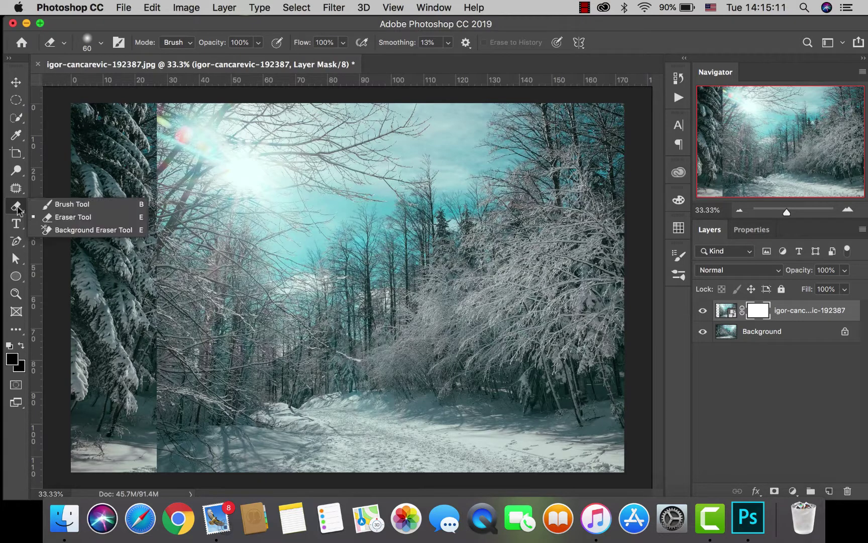
pyautogui.click(70, 204)
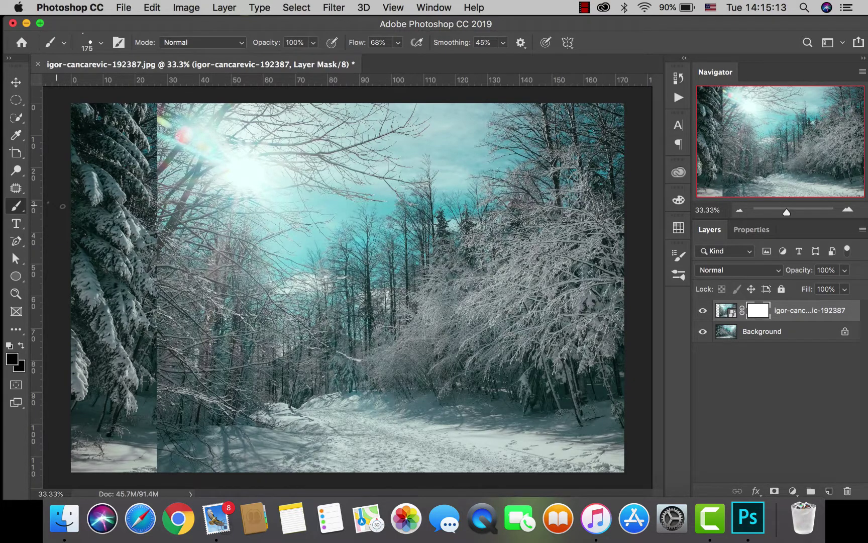
pyautogui.click(22, 346)
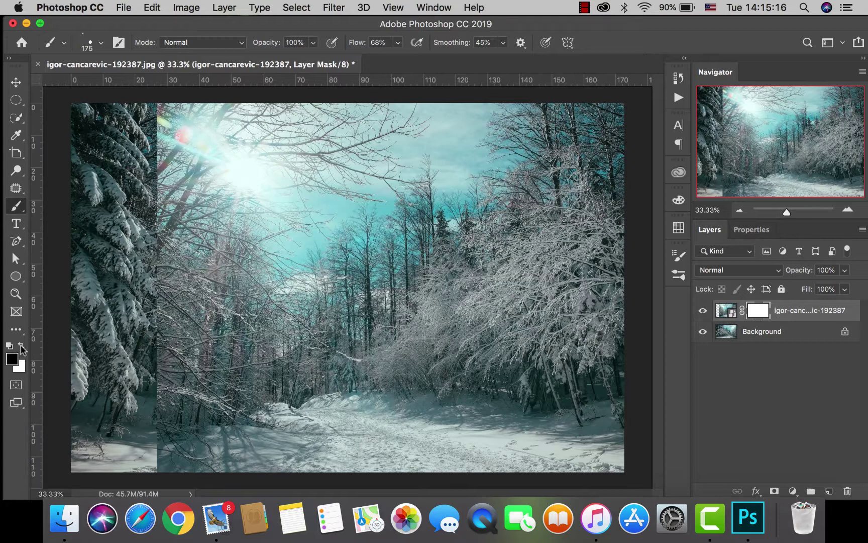
# - Choose the Soft Round brush with 0% hardness and enlarge it to 700 px
pyautogui.click(101, 42)
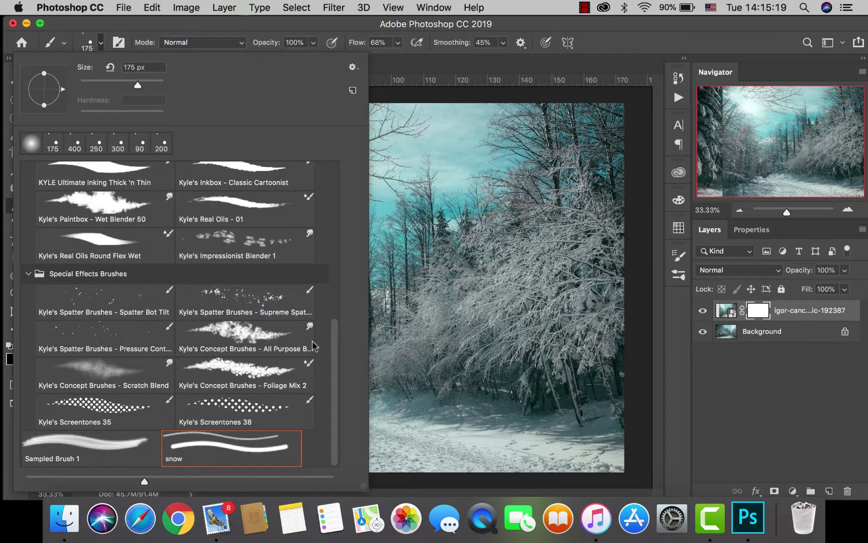
pyautogui.moveTo(335, 355); pyautogui.dragTo(337, 159)
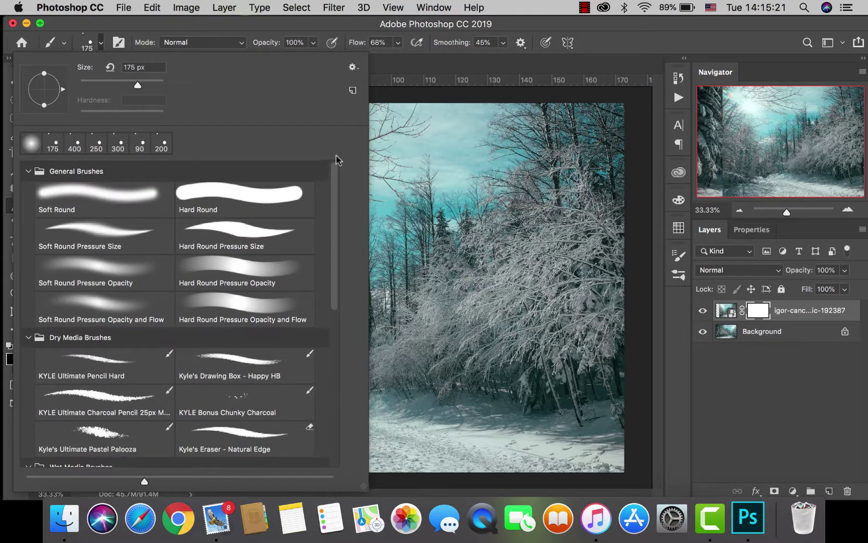
pyautogui.click(111, 197)
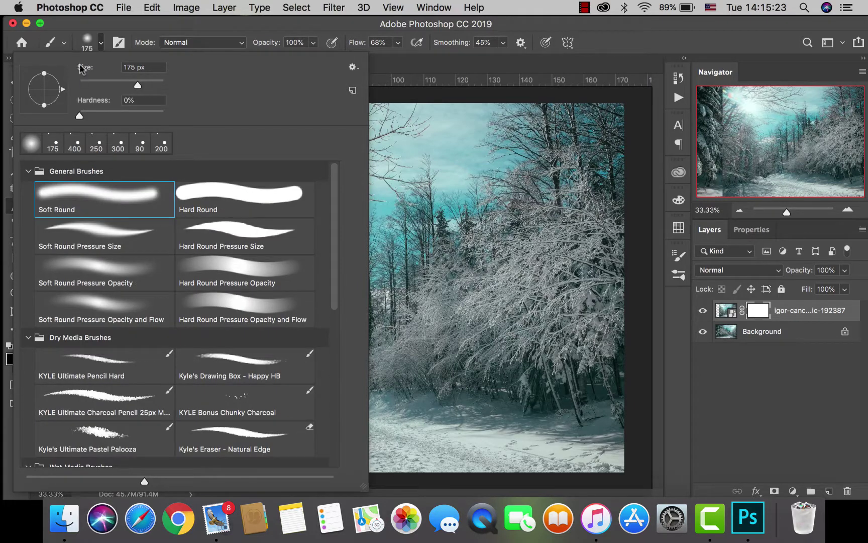
pyautogui.click(100, 43)
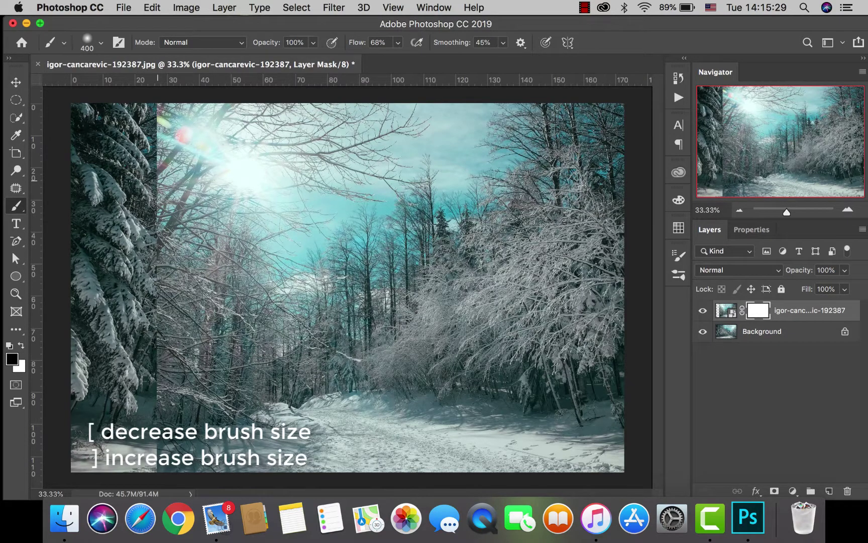
pyautogui.press(']')
pyautogui.press(']')
pyautogui.press(']')
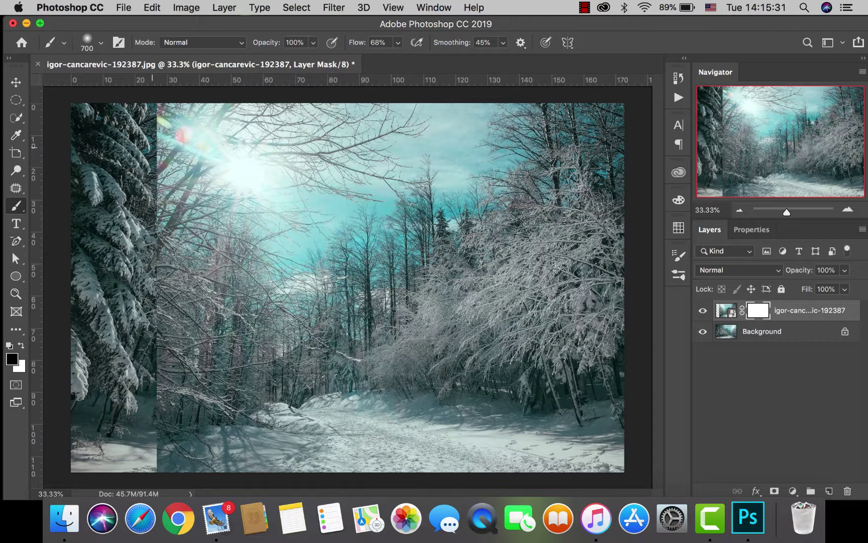
# - Paint black on the mask over the hard vertical edge, the sun and the upper sky to blend both forest photos
pyautogui.click(160, 121)
pyautogui.moveTo(182, 118)
pyautogui.mouseDown()
pyautogui.moveTo(219, 104)
pyautogui.moveTo(182, 166)
pyautogui.moveTo(151, 173)
pyautogui.moveTo(149, 161)
pyautogui.moveTo(162, 271)
pyautogui.moveTo(191, 264)
pyautogui.moveTo(172, 223)
pyautogui.moveTo(144, 248)
pyautogui.moveTo(130, 306)
pyautogui.moveTo(150, 314)
pyautogui.moveTo(144, 352)
pyautogui.moveTo(167, 365)
pyautogui.moveTo(160, 377)
pyautogui.moveTo(200, 351)
pyautogui.moveTo(172, 393)
pyautogui.moveTo(214, 421)
pyautogui.moveTo(147, 464)
pyautogui.moveTo(140, 438)
pyautogui.moveTo(150, 459)
pyautogui.moveTo(187, 452)
pyautogui.moveTo(250, 469)
pyautogui.moveTo(273, 447)
pyautogui.moveTo(256, 454)
pyautogui.moveTo(203, 439)
pyautogui.moveTo(194, 406)
pyautogui.moveTo(222, 349)
pyautogui.moveTo(212, 353)
pyautogui.moveTo(203, 388)
pyautogui.moveTo(285, 279)
pyautogui.moveTo(259, 225)
pyautogui.moveTo(268, 203)
pyautogui.moveTo(242, 157)
pyautogui.moveTo(180, 191)
pyautogui.moveTo(225, 192)
pyautogui.moveTo(215, 175)
pyautogui.moveTo(253, 135)
pyautogui.moveTo(251, 124)
pyautogui.moveTo(278, 116)
pyautogui.moveTo(301, 127)
pyautogui.moveTo(336, 125)
pyautogui.moveTo(321, 164)
pyautogui.moveTo(274, 212)
pyautogui.moveTo(287, 216)
pyautogui.moveTo(294, 241)
pyautogui.moveTo(305, 326)
pyautogui.moveTo(363, 150)
pyautogui.moveTo(409, 123)
pyautogui.moveTo(315, 120)
pyautogui.mouseUp()
pyautogui.moveTo(381, 114)
pyautogui.mouseDown()
pyautogui.moveTo(470, 161)
pyautogui.moveTo(487, 121)
pyautogui.moveTo(520, 131)
pyautogui.moveTo(525, 151)
pyautogui.mouseUp()
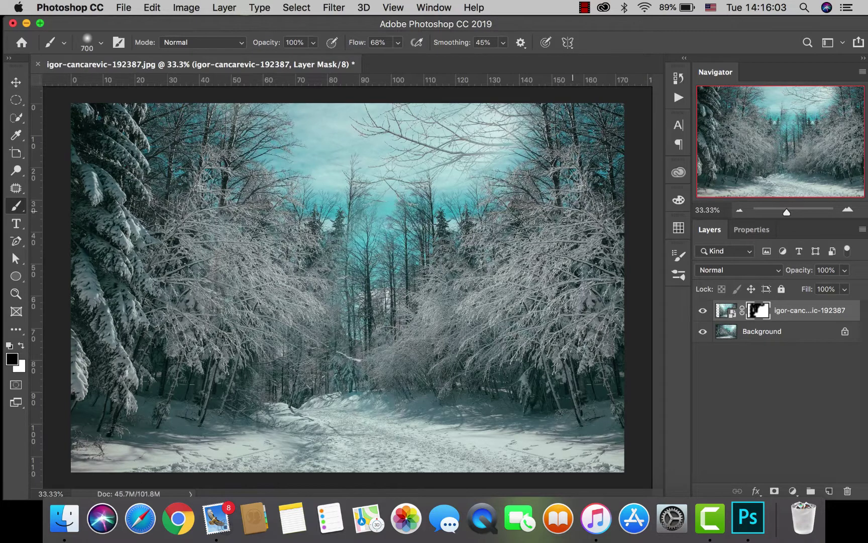
# - Unlock the Background layer and merge it with the masked forest layer
pyautogui.click(847, 333)
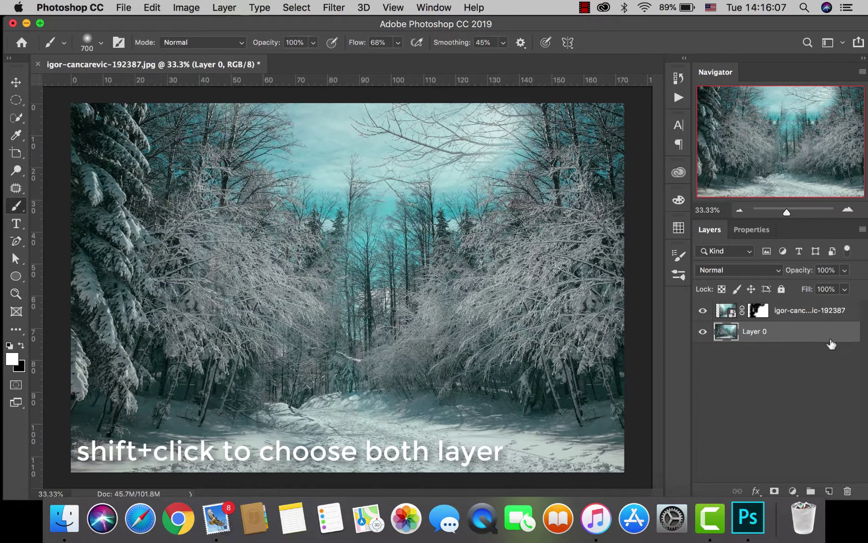
pyautogui.keyDown('shift'); pyautogui.click(803, 309); pyautogui.keyUp('shift')
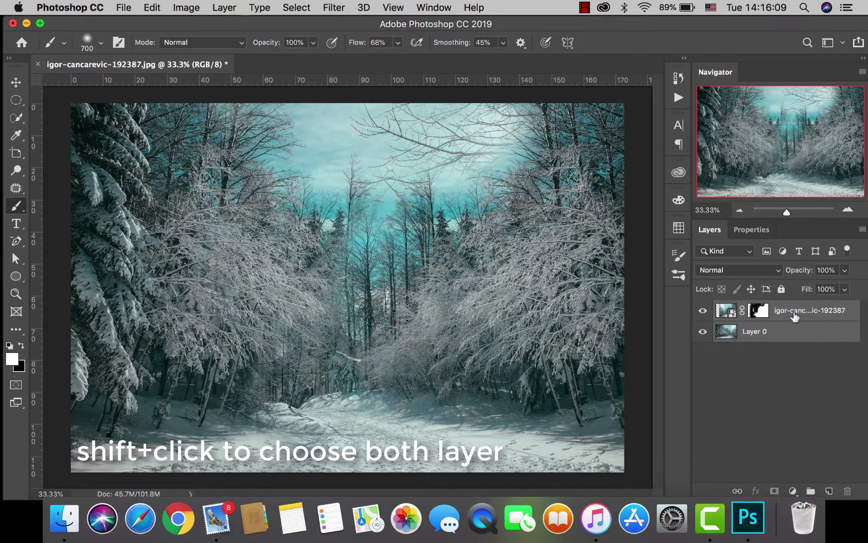
pyautogui.rightClick(791, 313)
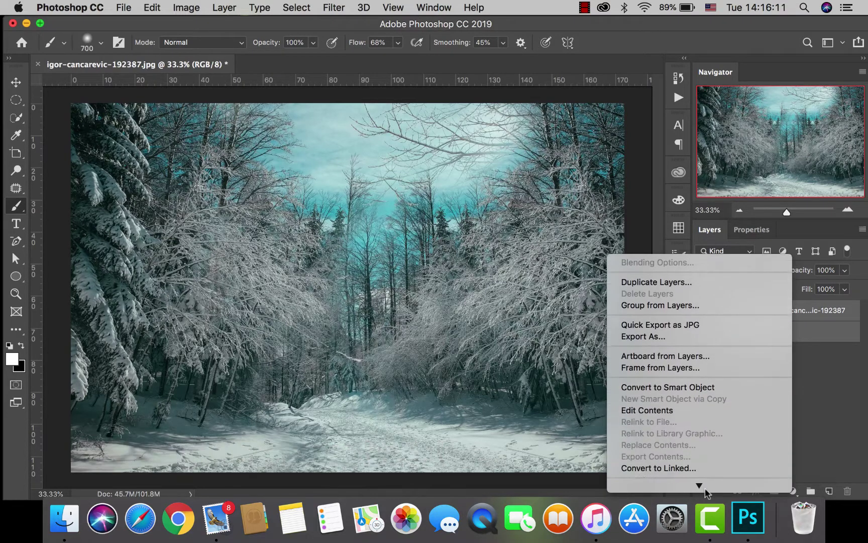
pyautogui.moveTo(703, 490)
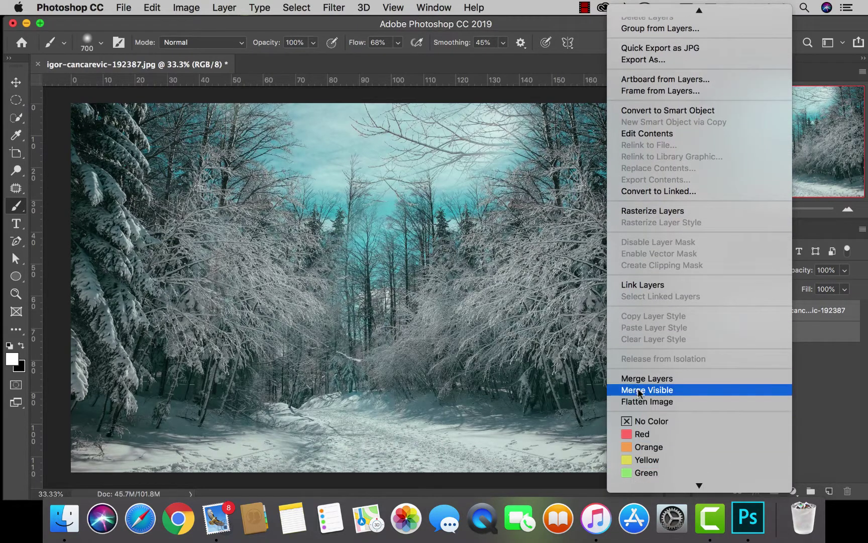
pyautogui.click(636, 378)
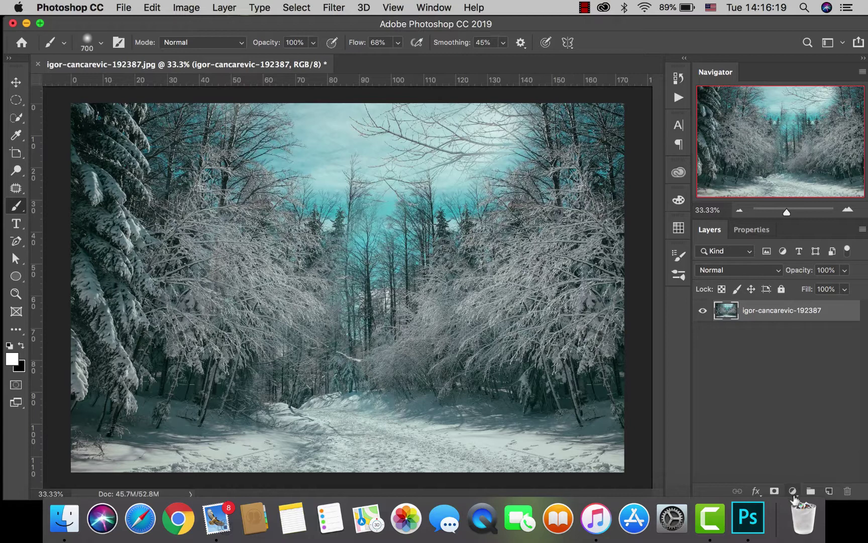
# - Add a Curves adjustment that darkens the midtones, input 143 to output 128, and clip it to the forest layer
pyautogui.click(793, 492)
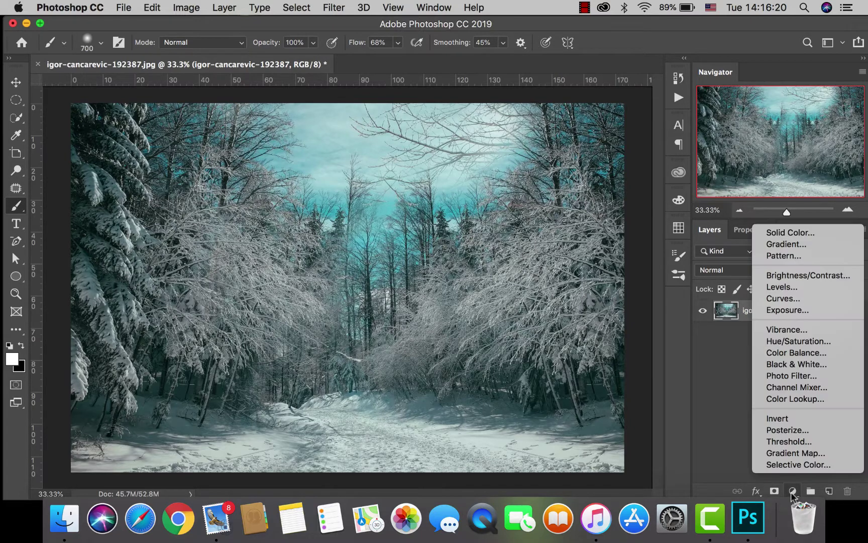
pyautogui.click(786, 299)
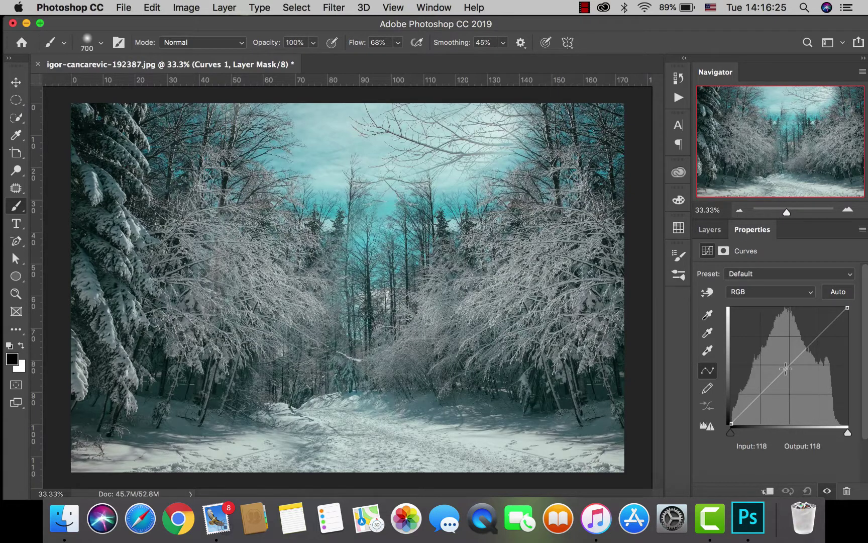
pyautogui.click(786, 369)
pyautogui.moveTo(786, 369)
pyautogui.mouseDown()
pyautogui.moveTo(783, 379)
pyautogui.moveTo(794, 356)
pyautogui.moveTo(787, 380)
pyautogui.moveTo(797, 366)
pyautogui.mouseUp()
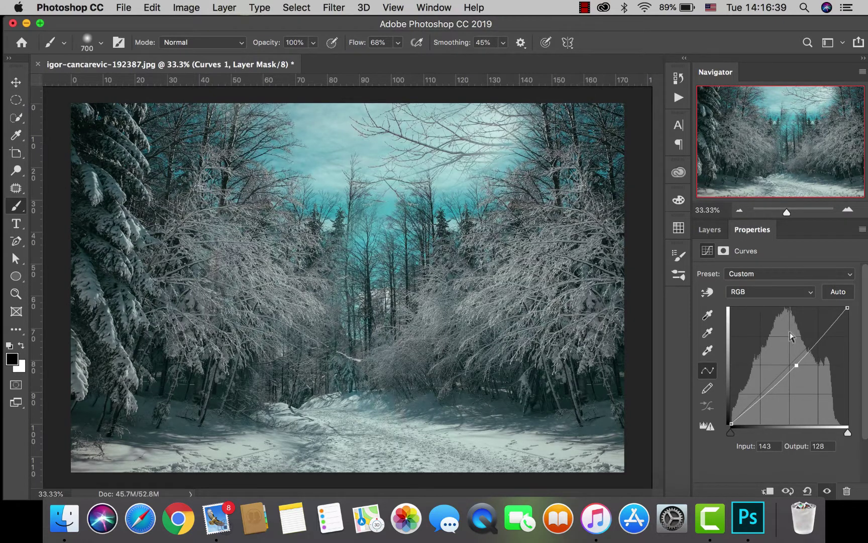
pyautogui.click(710, 231)
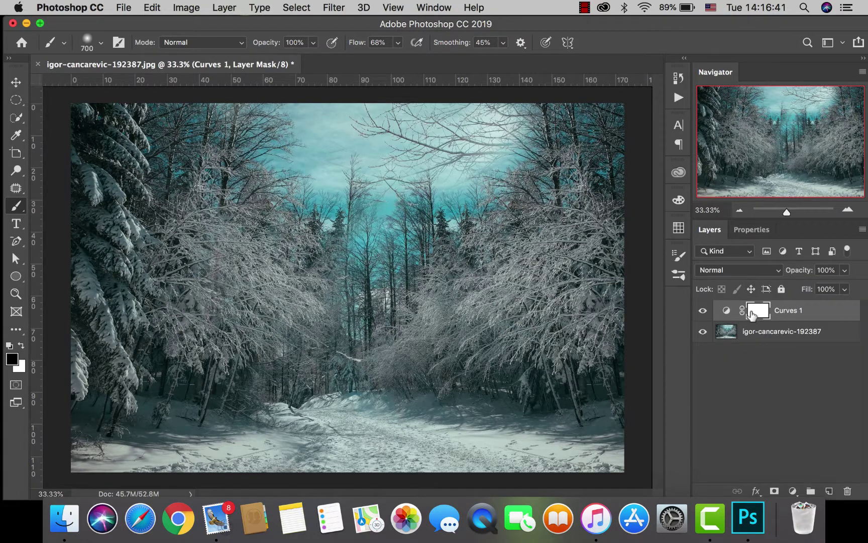
pyautogui.keyDown('alt'); pyautogui.click(717, 319); pyautogui.keyUp('alt')
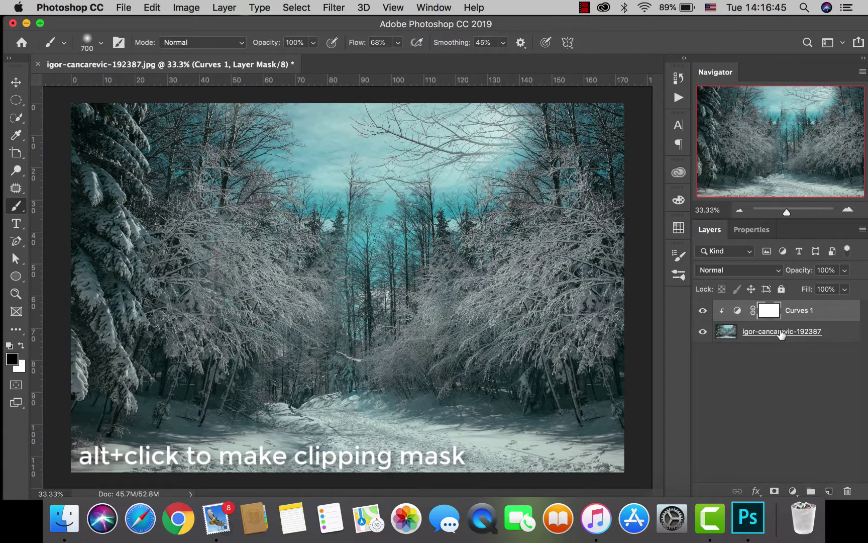
# - Place the 1111.psd cut-out of the woman as an embedded layer above the Curves adjustment
pyautogui.click(122, 7)
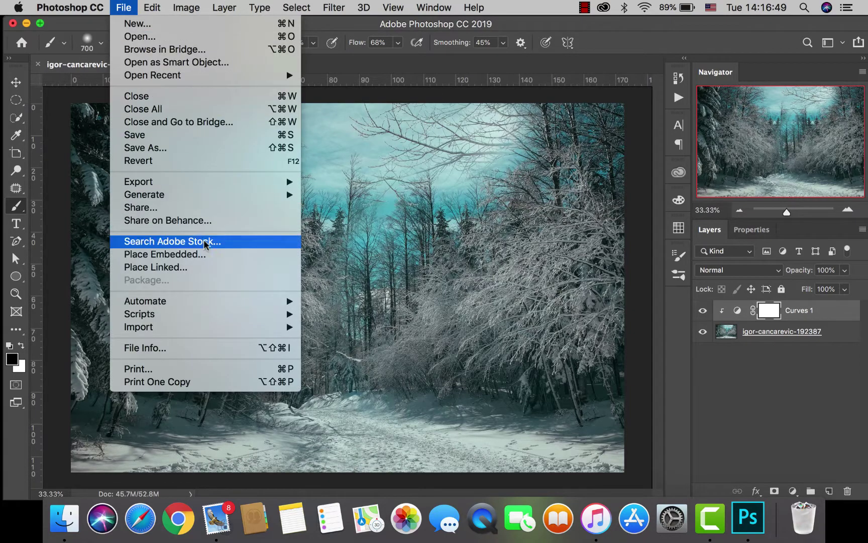
pyautogui.click(207, 256)
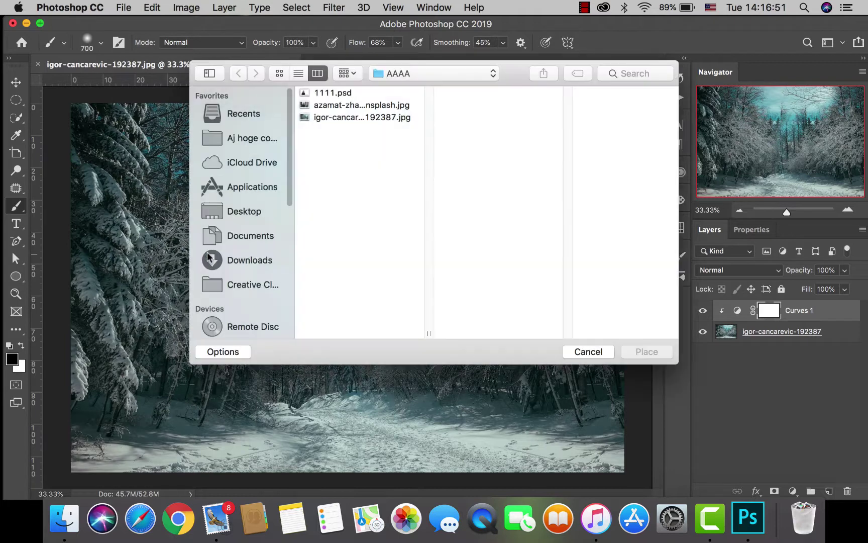
pyautogui.click(343, 96)
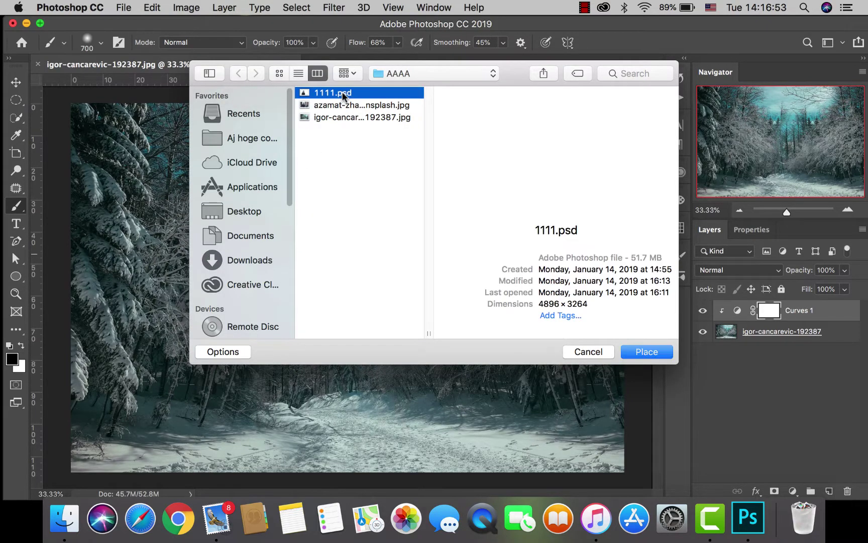
pyautogui.click(647, 352)
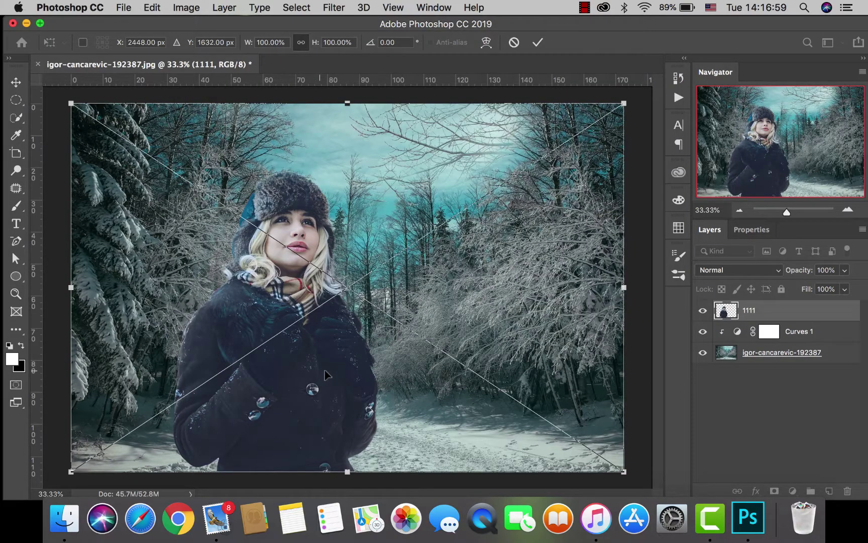
# - Confirm the woman's placement and add a Curves adjustment clipped to her layer that darkens the midtones, input 127 to output 121
pyautogui.moveTo(325, 375)
pyautogui.mouseDown()
pyautogui.moveTo(346, 376)
pyautogui.moveTo(303, 375)
pyautogui.moveTo(315, 376)
pyautogui.mouseUp()
pyautogui.click(537, 43)
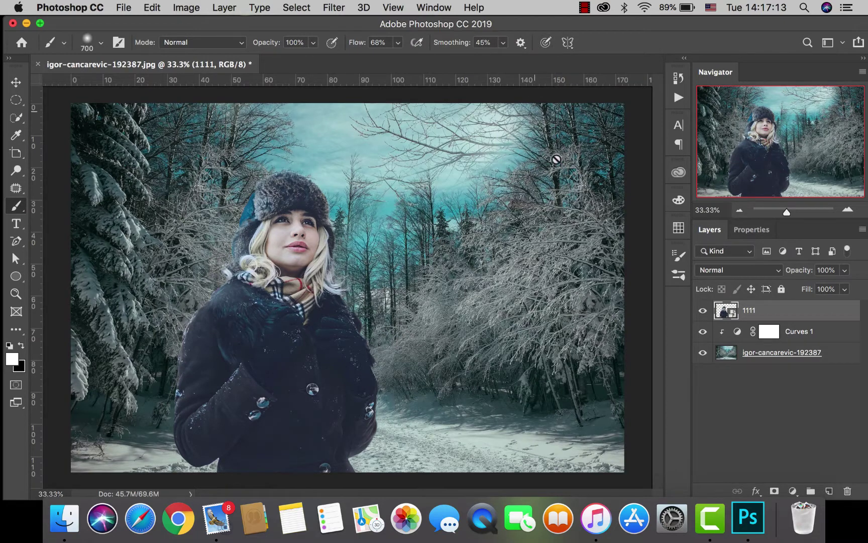
pyautogui.click(792, 491)
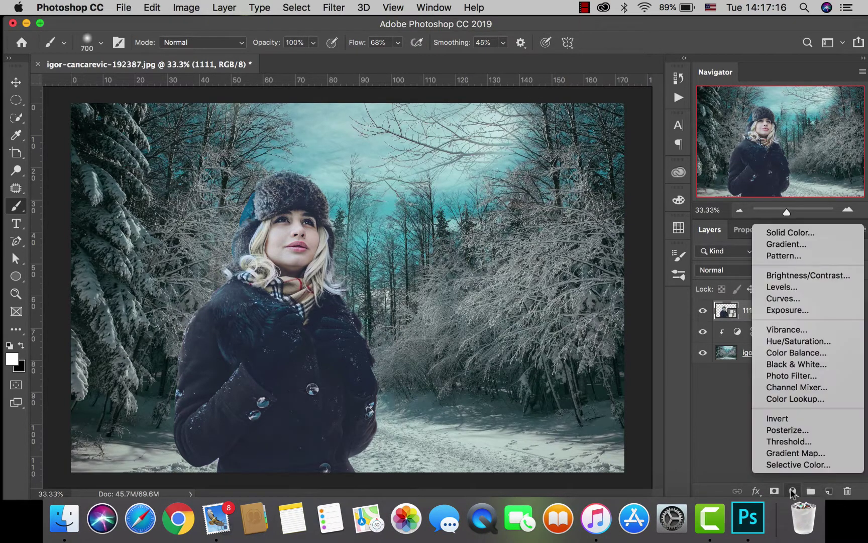
pyautogui.click(791, 299)
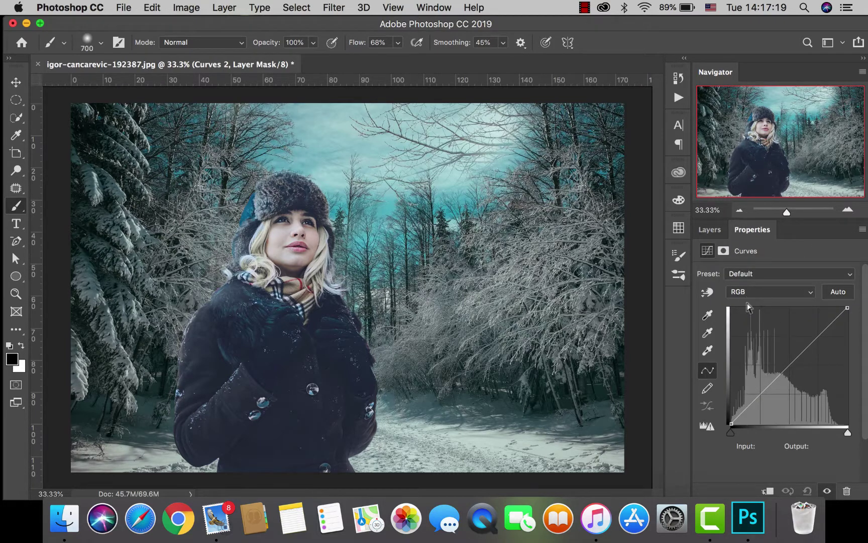
pyautogui.moveTo(789, 365); pyautogui.dragTo(789, 368)
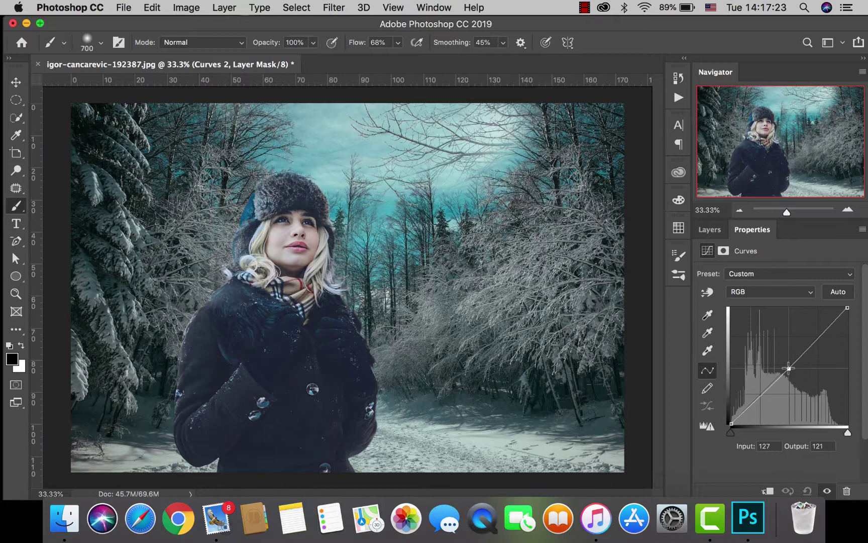
pyautogui.click(704, 229)
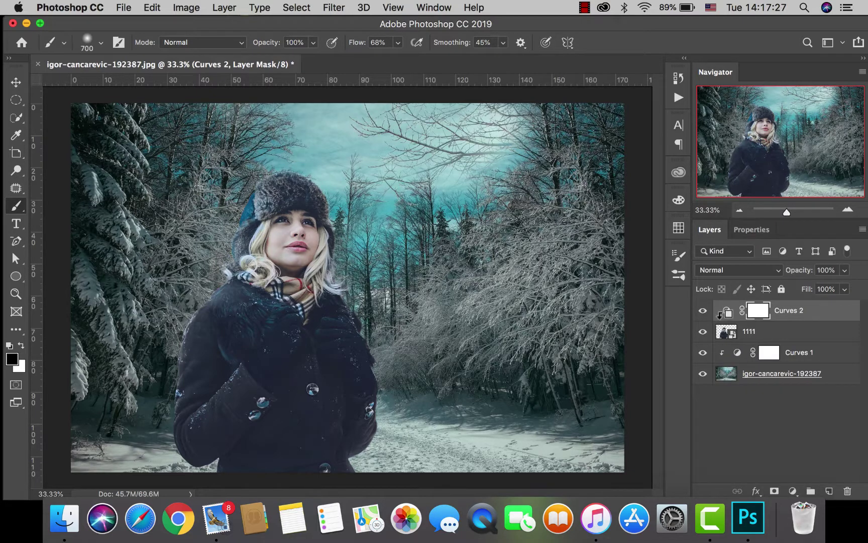
pyautogui.keyDown('alt'); pyautogui.click(722, 321); pyautogui.keyUp('alt')
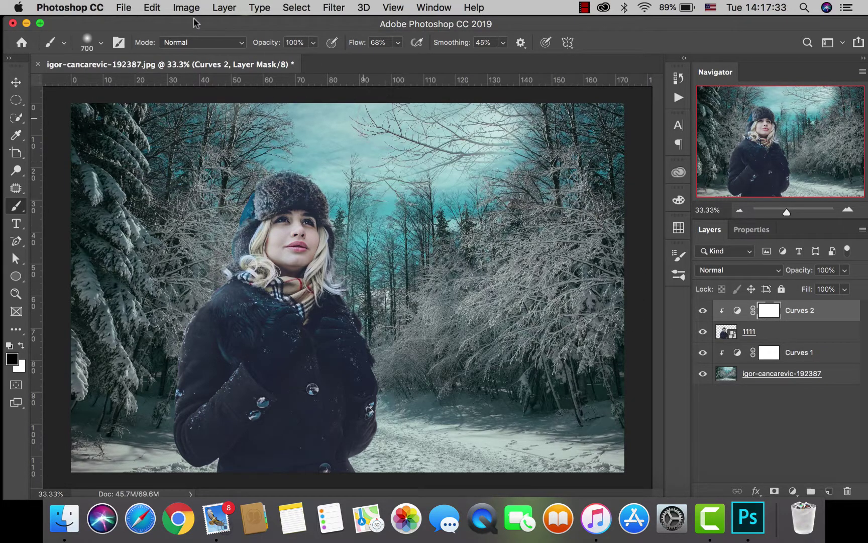
# - Create a new white document from the Default Photoshop Size photo preset, in pixels at 1890 x 1417 and 300 pixels/inch
pyautogui.click(124, 8)
pyautogui.click(132, 24)
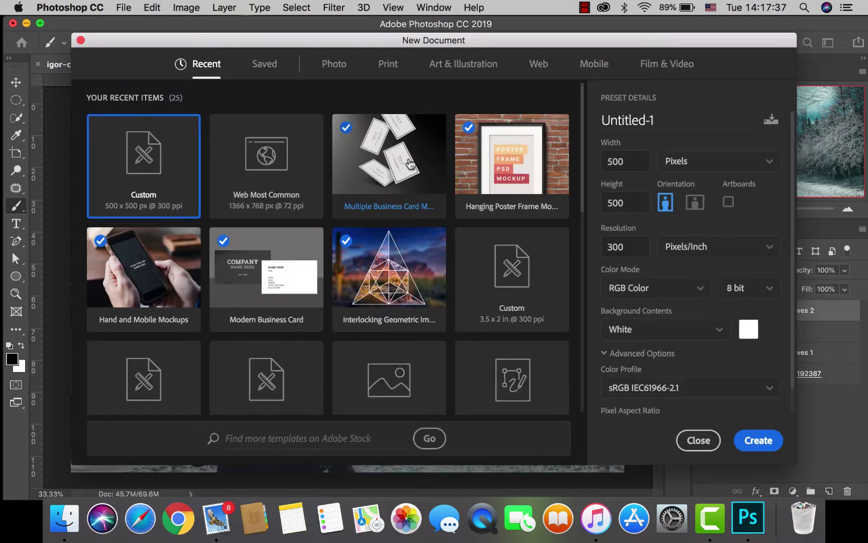
pyautogui.click(341, 65)
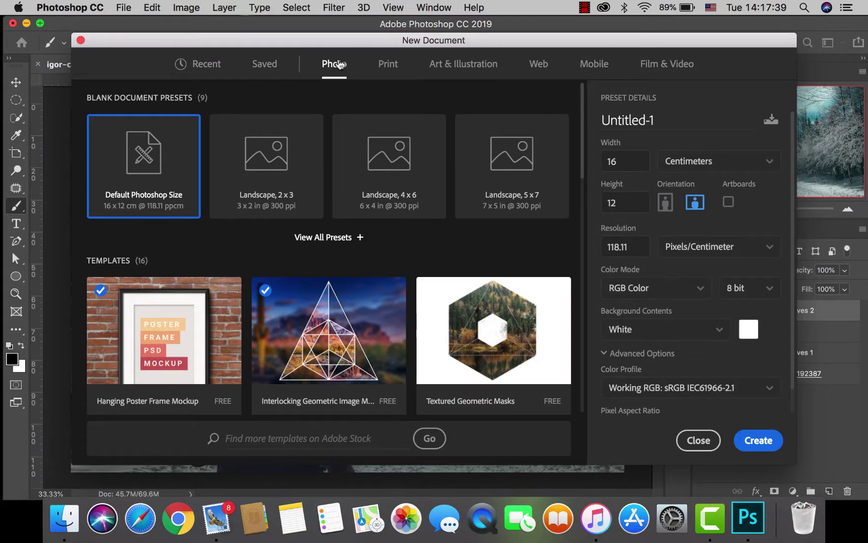
pyautogui.click(771, 163)
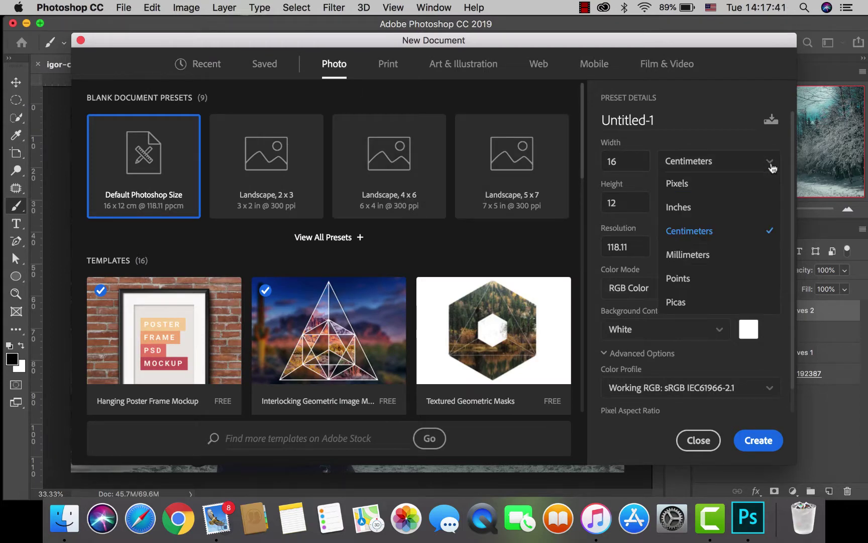
pyautogui.click(683, 182)
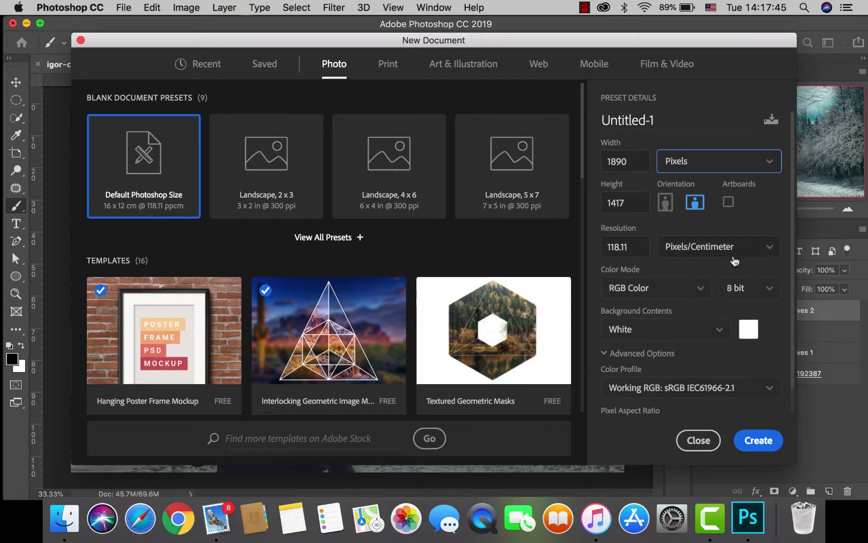
pyautogui.click(768, 248)
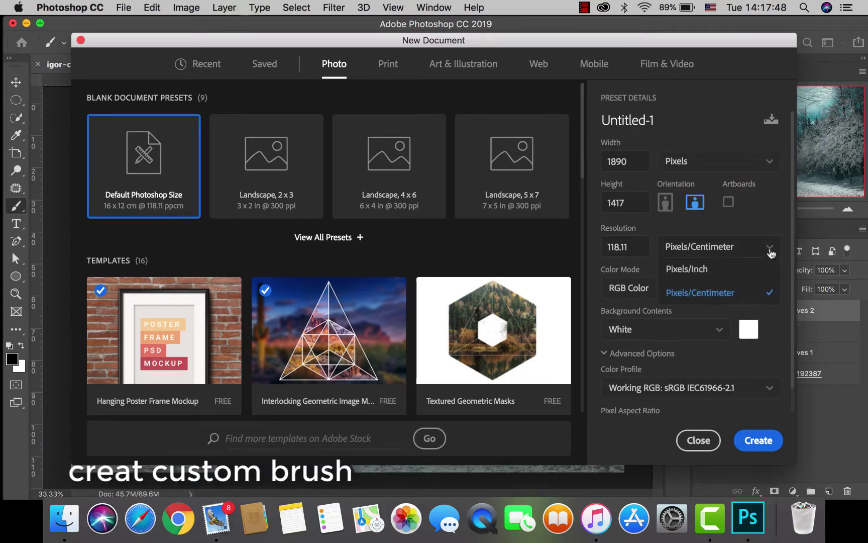
pyautogui.click(709, 273)
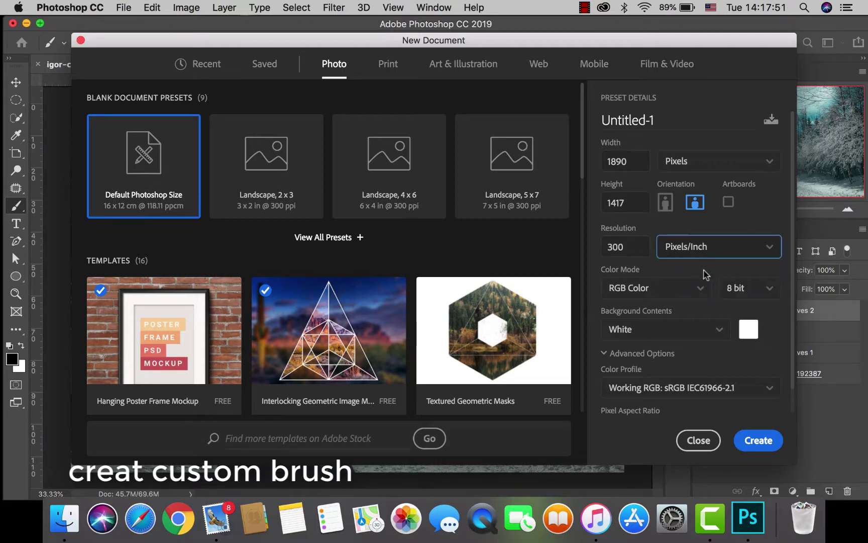
pyautogui.click(758, 441)
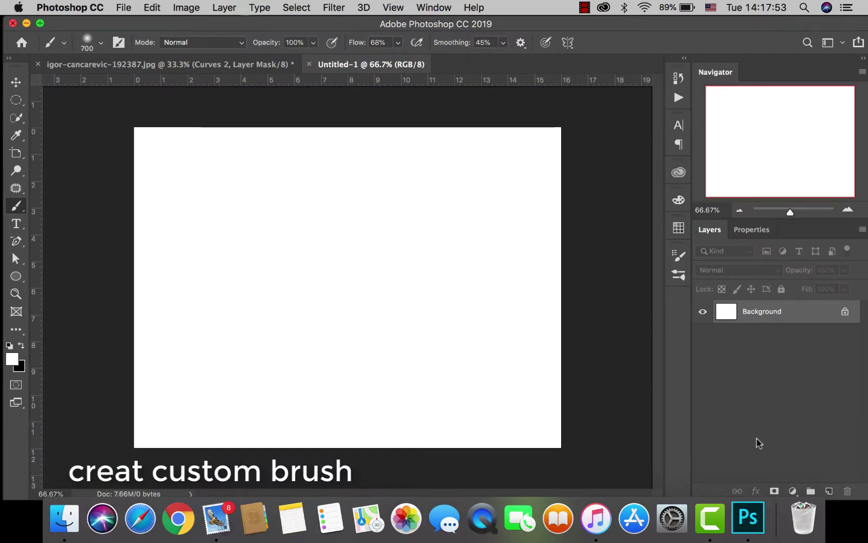
# - Draw two black ellipses on the white canvas, one about 165 x 155 px and a smaller one about 73 x 72 px up and left of it
pyautogui.click(17, 276)
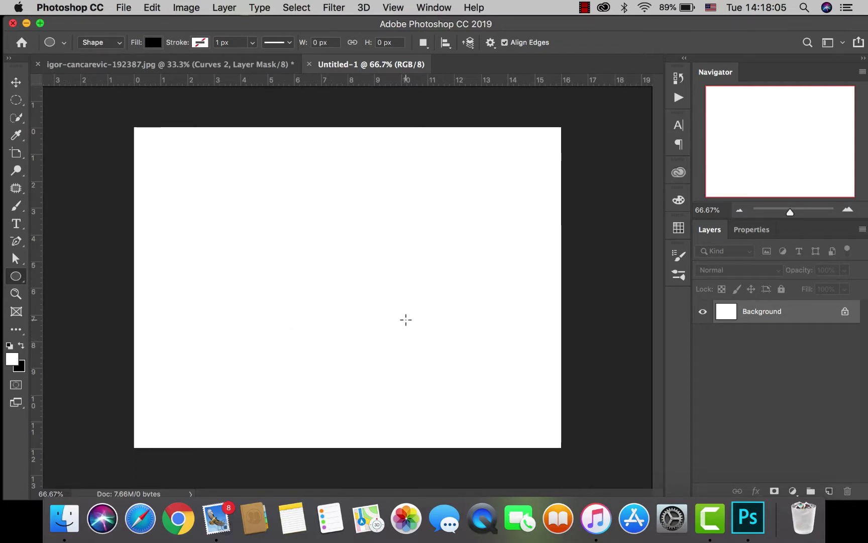
pyautogui.click(20, 347)
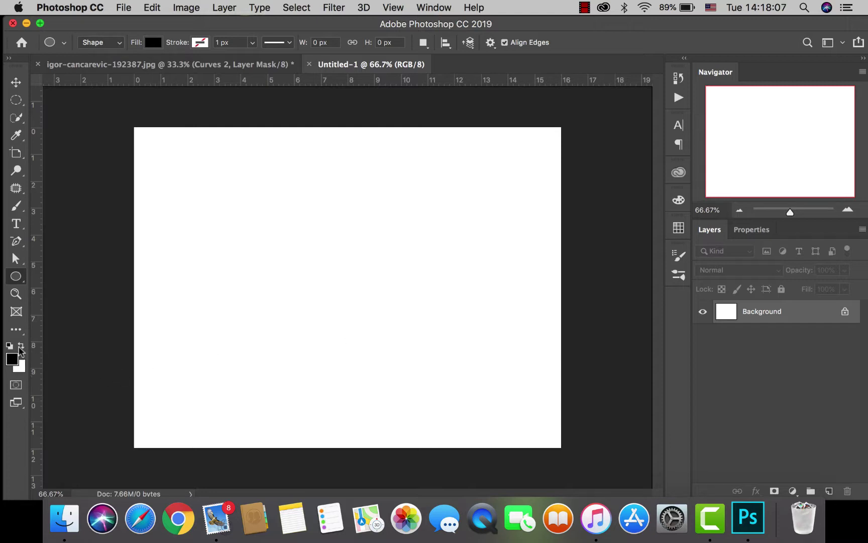
pyautogui.moveTo(405, 314); pyautogui.dragTo(370, 351)
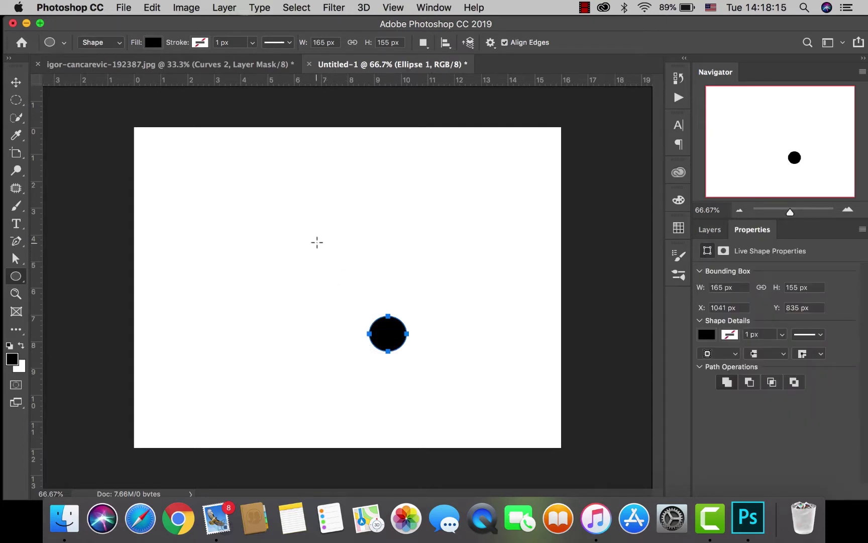
pyautogui.moveTo(321, 242); pyautogui.dragTo(305, 257)
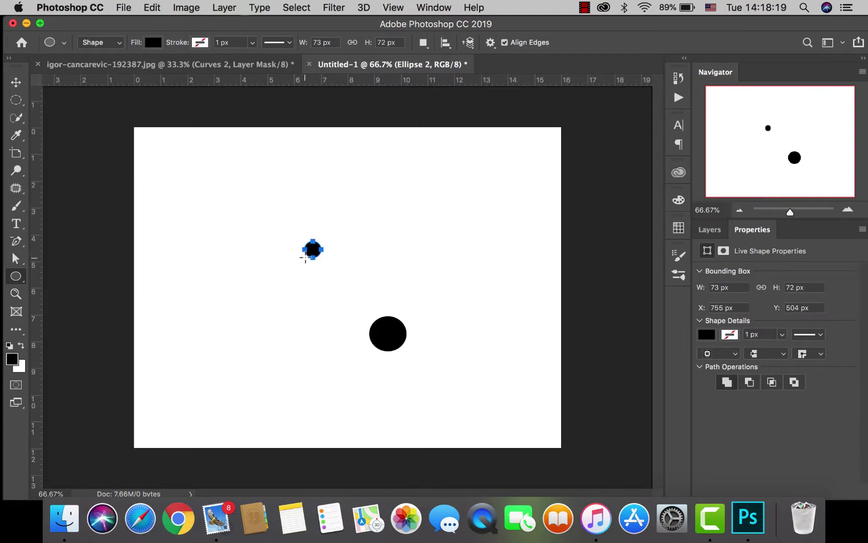
pyautogui.press('Return')
# - Define the two black dots as a brush preset named snow1
pyautogui.click(152, 8)
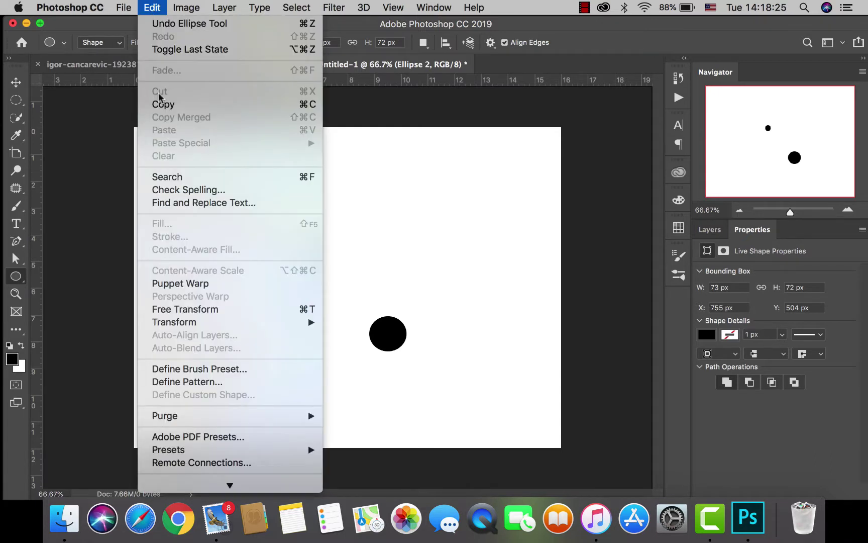
pyautogui.click(200, 367)
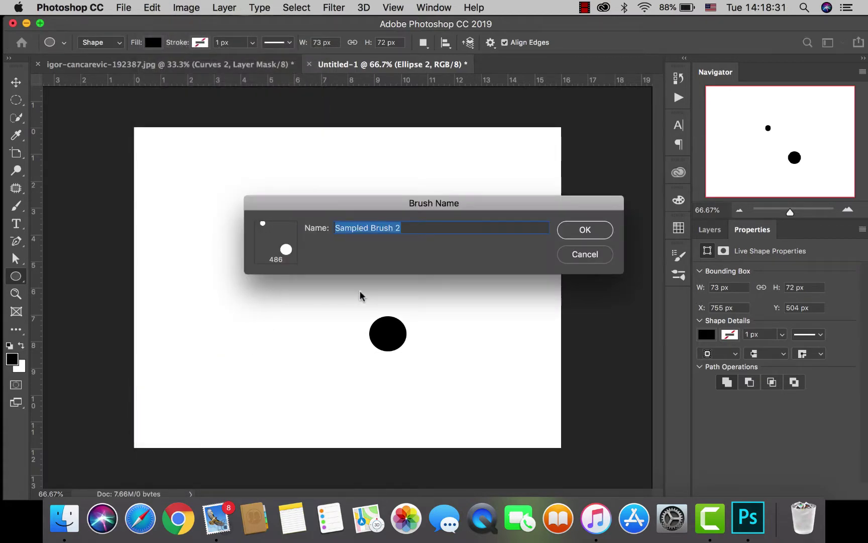
pyautogui.tripleClick(408, 227)
pyautogui.write('snow')
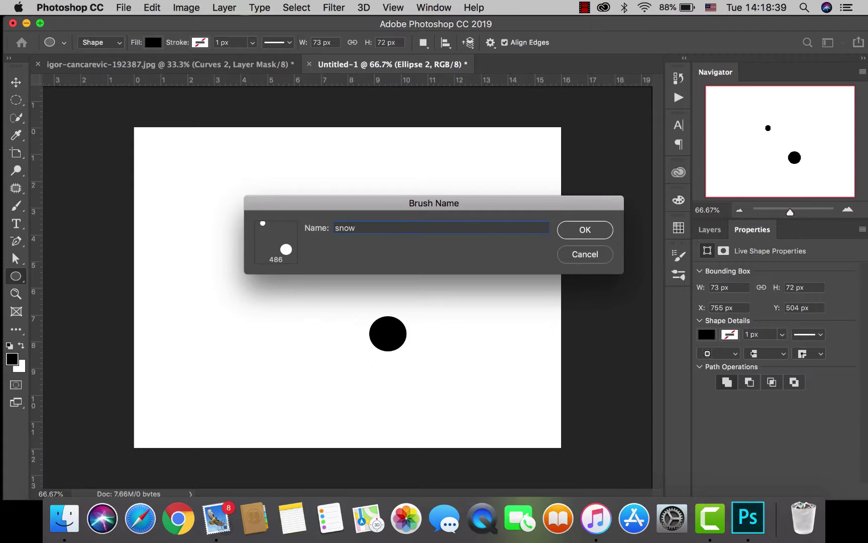
pyautogui.write('1')
pyautogui.click(603, 229)
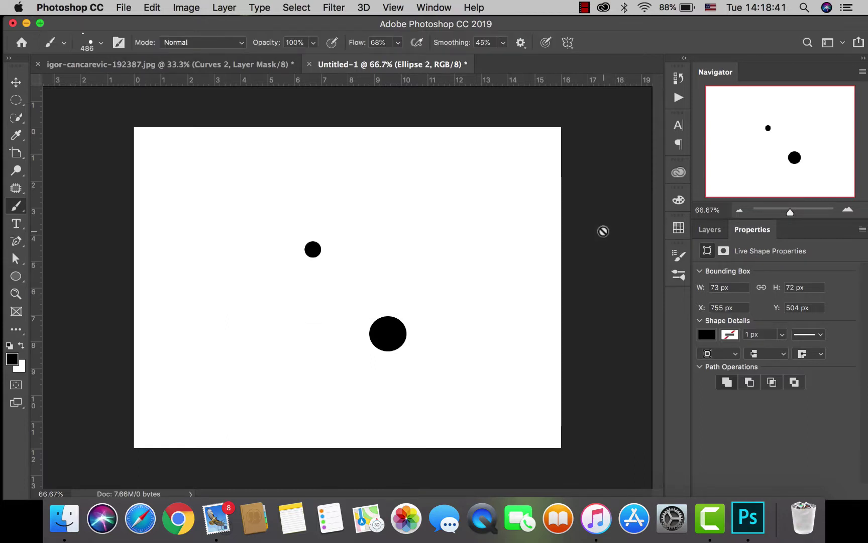
# - Return to the forest composite and add a new empty layer directly above the forest photo layer
pyautogui.click(179, 65)
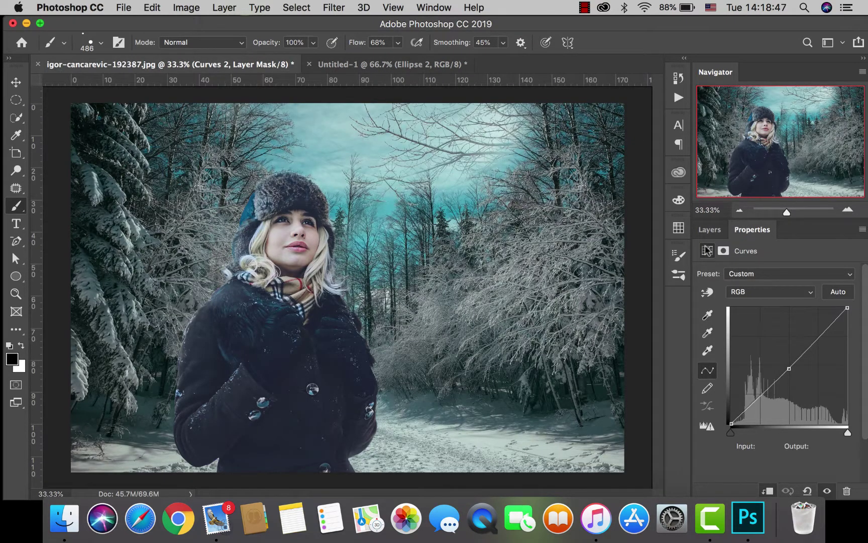
pyautogui.click(709, 230)
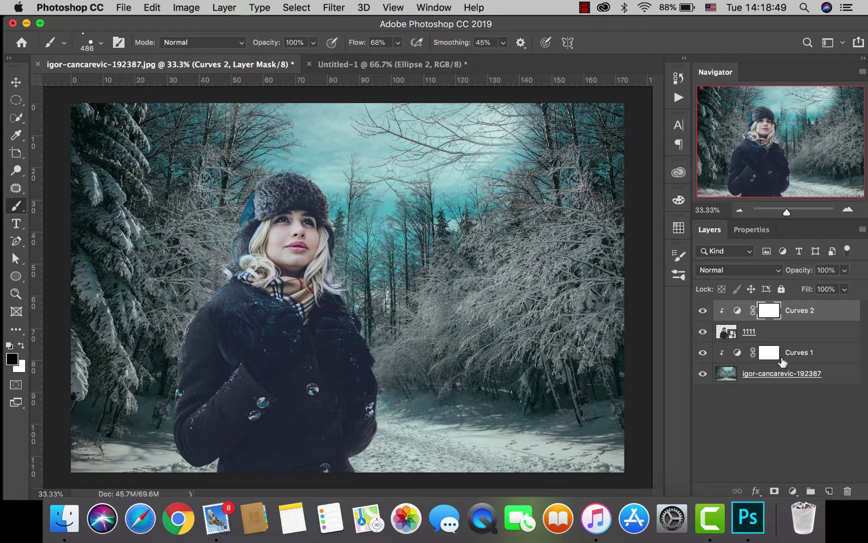
pyautogui.click(790, 374)
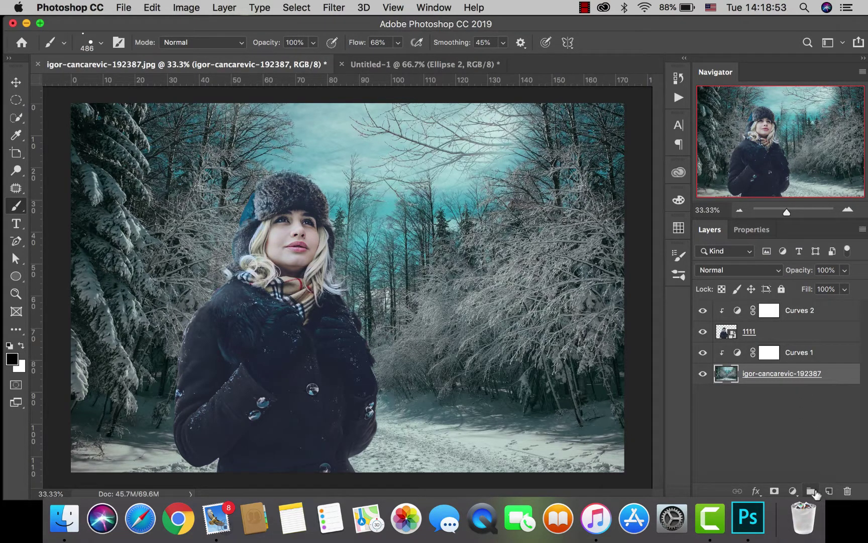
pyautogui.click(829, 491)
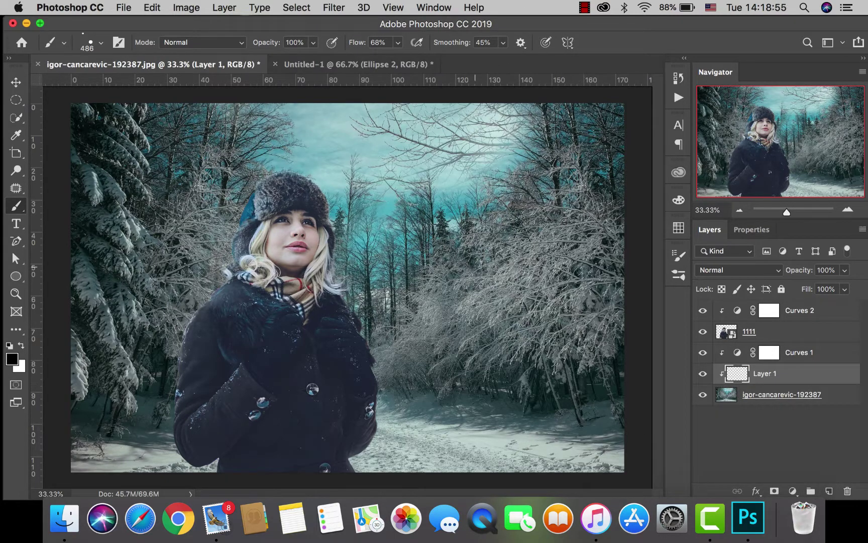
# - Check that the snow1 brush is selected and increase its tip spacing so the dots are widely separated
pyautogui.click(101, 44)
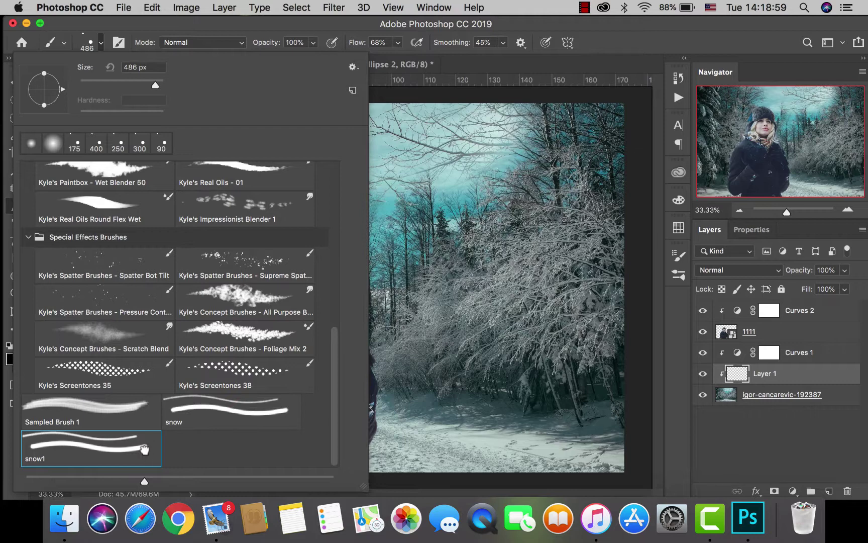
pyautogui.click(101, 44)
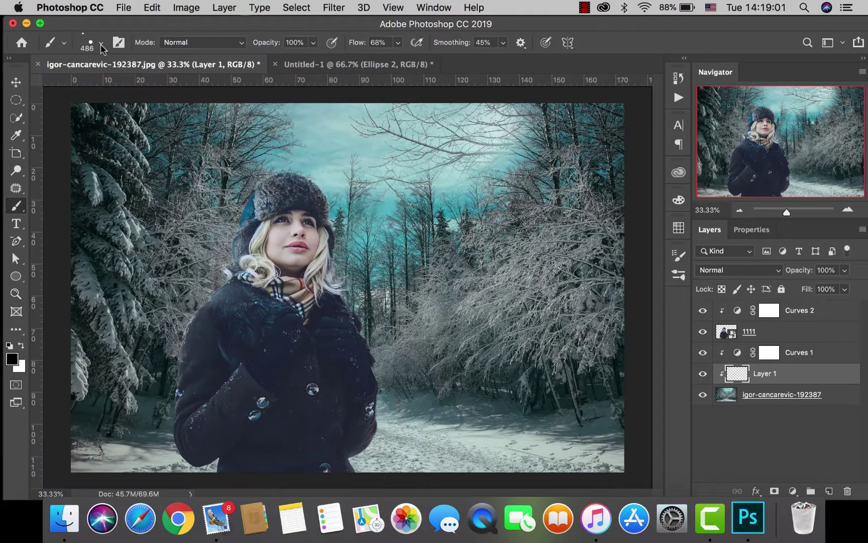
pyautogui.click(679, 257)
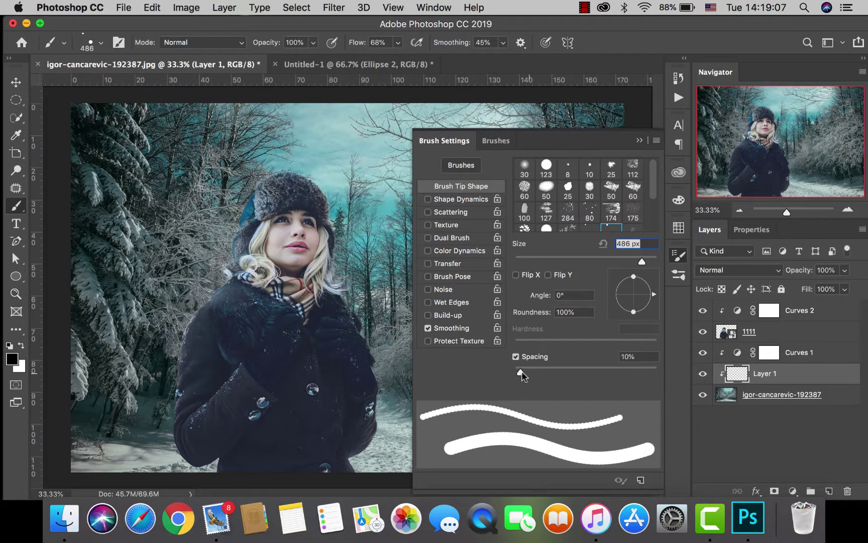
pyautogui.moveTo(521, 372); pyautogui.dragTo(642, 371)
# - Enable Shape Dynamics with Size Jitter 89%, Minimum Diameter 83%, Angle Jitter 85%, Roundness Jitter 58% and Minimum Roundness 63%
pyautogui.click(451, 201)
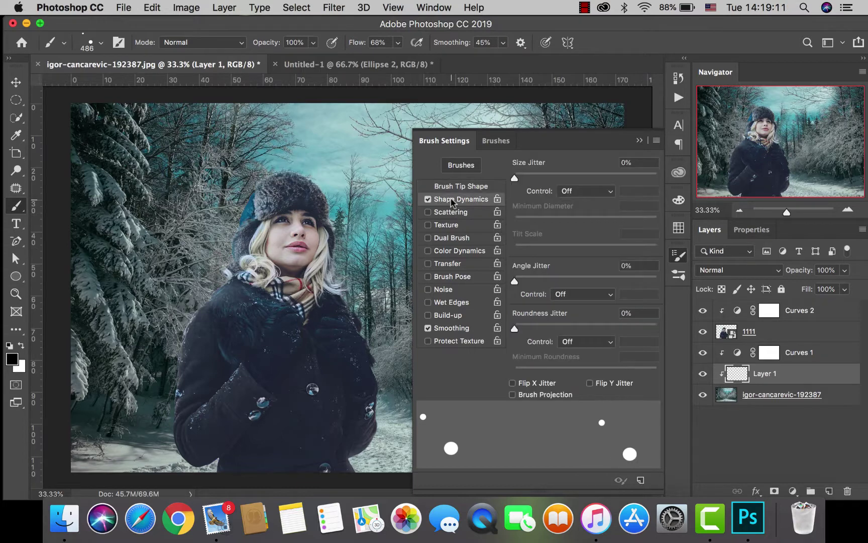
pyautogui.moveTo(515, 179); pyautogui.dragTo(641, 179)
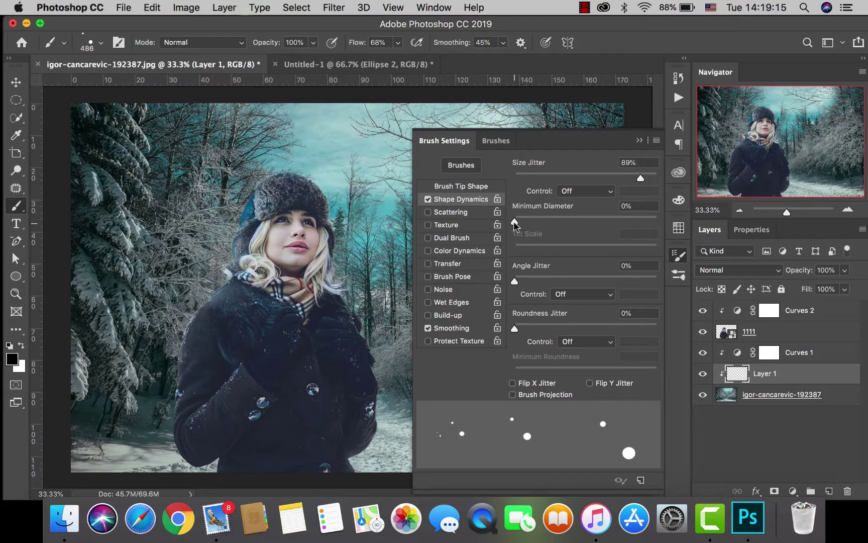
pyautogui.moveTo(514, 221); pyautogui.dragTo(632, 221)
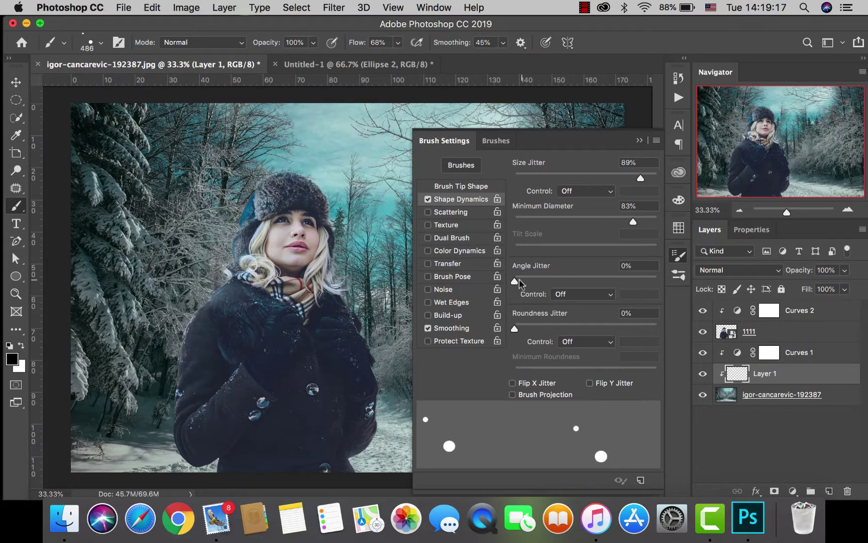
pyautogui.moveTo(515, 281); pyautogui.dragTo(635, 281)
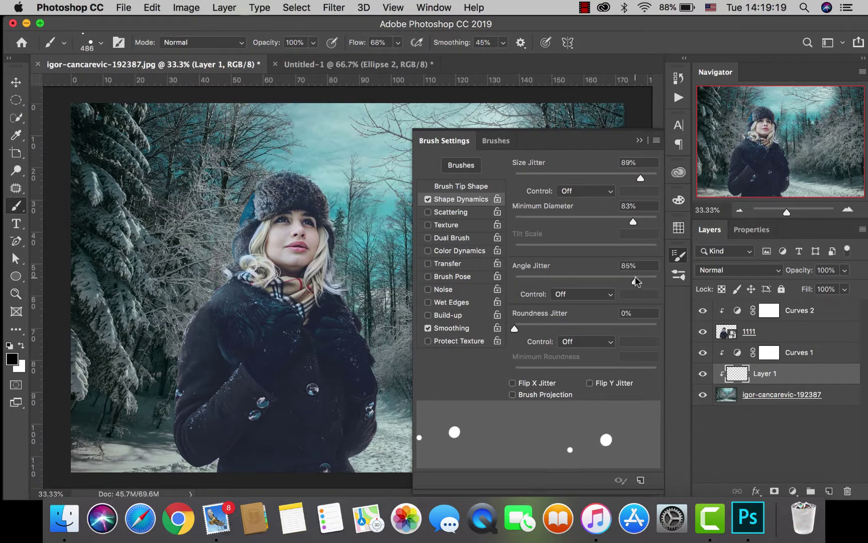
pyautogui.moveTo(514, 330); pyautogui.dragTo(593, 327)
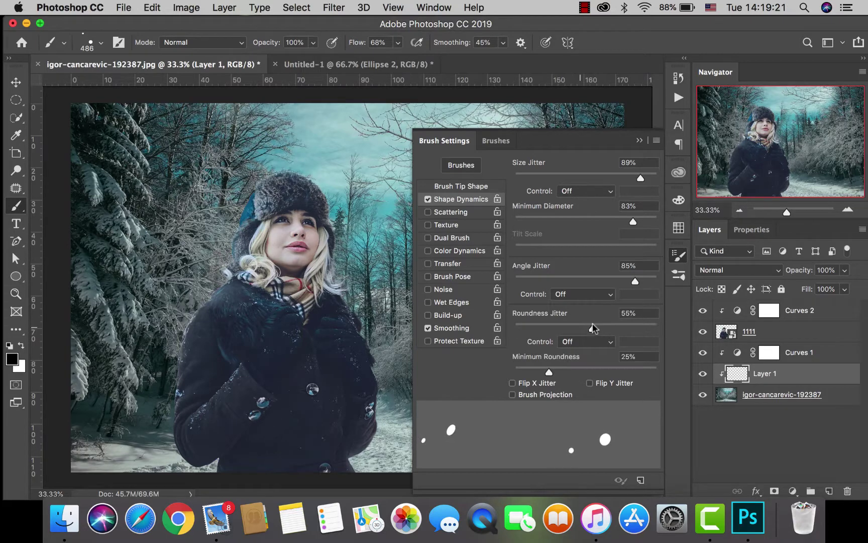
pyautogui.moveTo(550, 372); pyautogui.dragTo(602, 372)
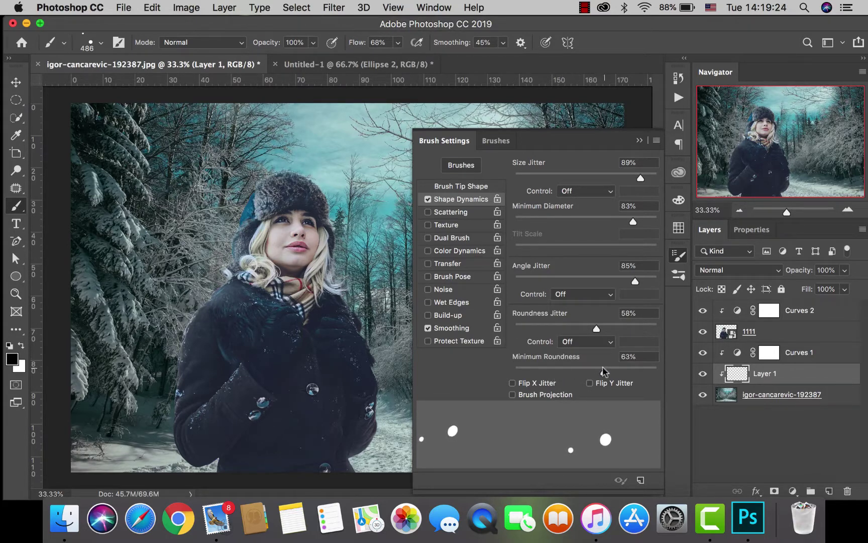
# - Enable Scattering for the snow brush with Scatter at 805% and turn on Transfer
pyautogui.click(439, 212)
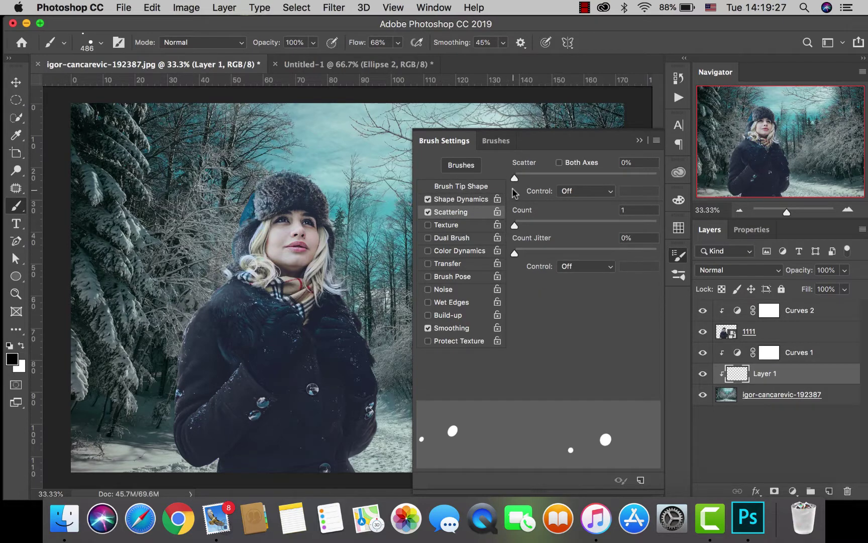
pyautogui.moveTo(514, 179); pyautogui.dragTo(628, 178)
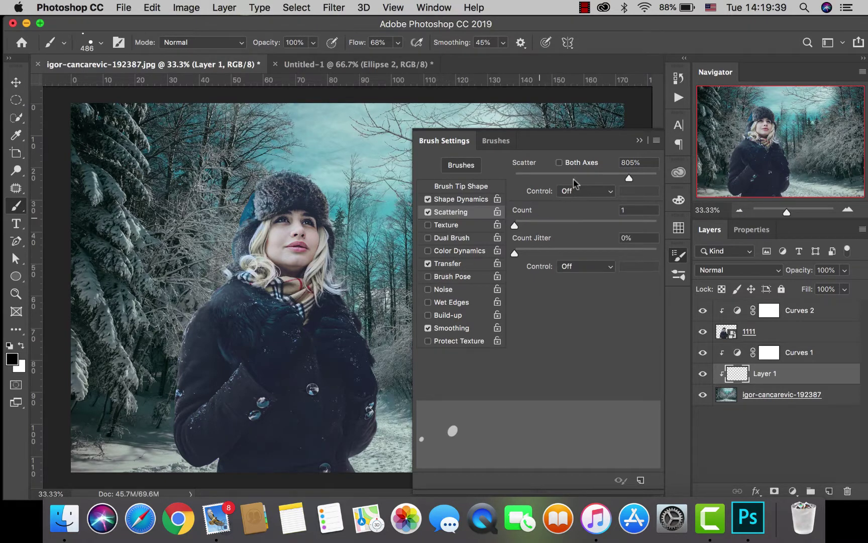
pyautogui.click(639, 140)
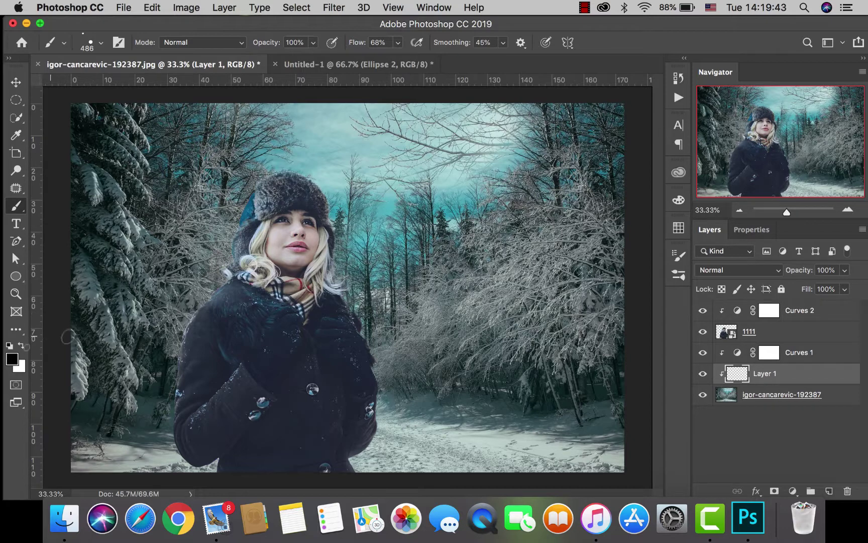
# - Paint scattered white snowflakes with a 250 px brush over the sky and the trees on both sides of the woman
pyautogui.click(21, 345)
pyautogui.press('[')
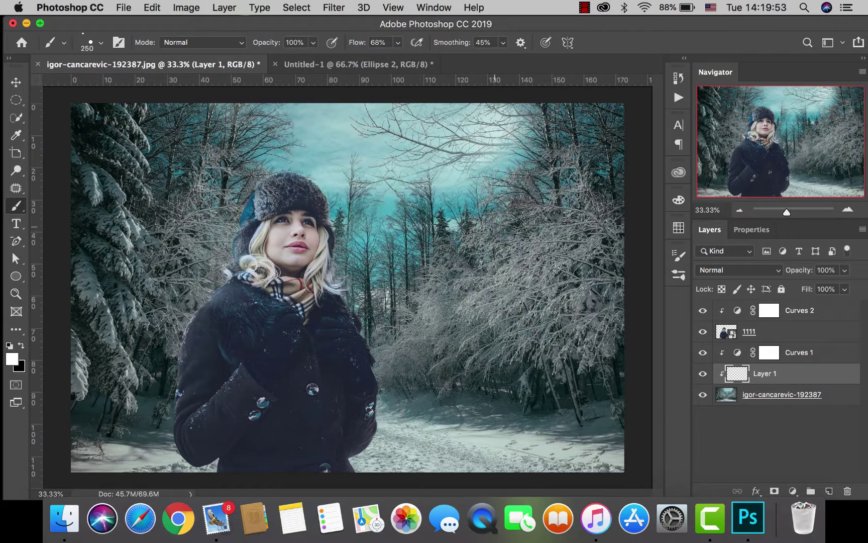
pyautogui.moveTo(512, 209)
pyautogui.mouseDown()
pyautogui.moveTo(495, 216)
pyautogui.moveTo(451, 199)
pyautogui.mouseUp()
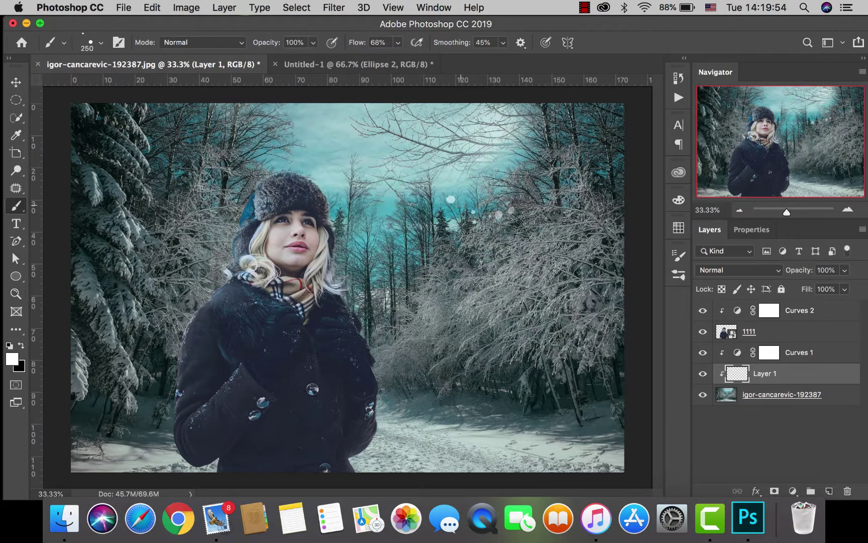
pyautogui.click(366, 148)
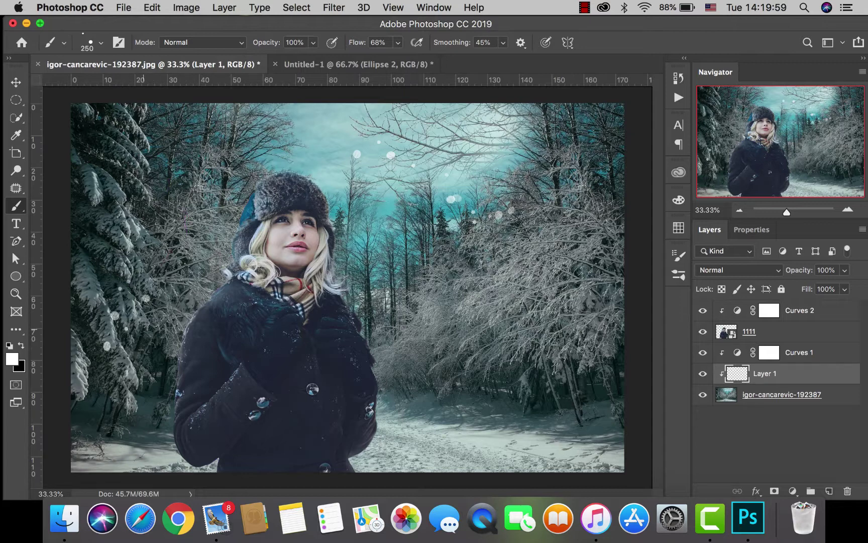
pyautogui.click(120, 202)
pyautogui.click(87, 157)
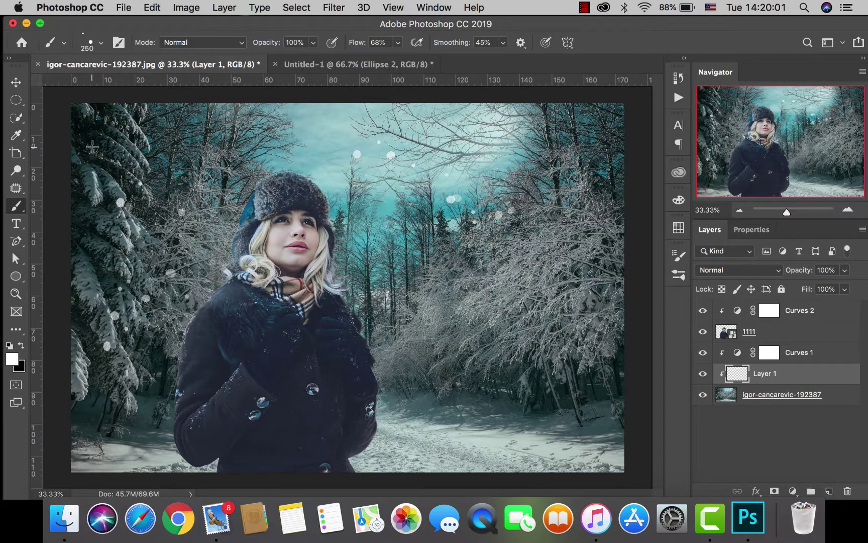
pyautogui.click(100, 135)
pyautogui.click(155, 128)
pyautogui.click(225, 136)
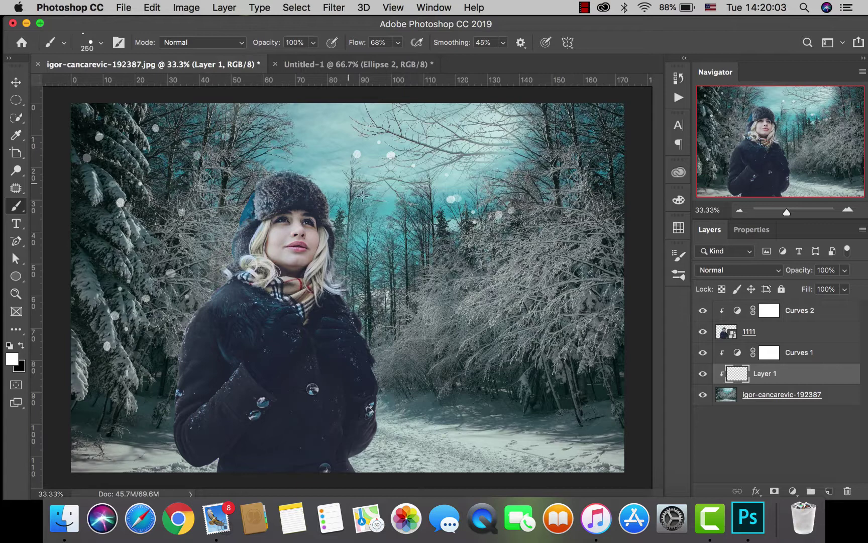
pyautogui.click(359, 205)
pyautogui.click(358, 248)
pyautogui.click(439, 284)
pyautogui.click(501, 304)
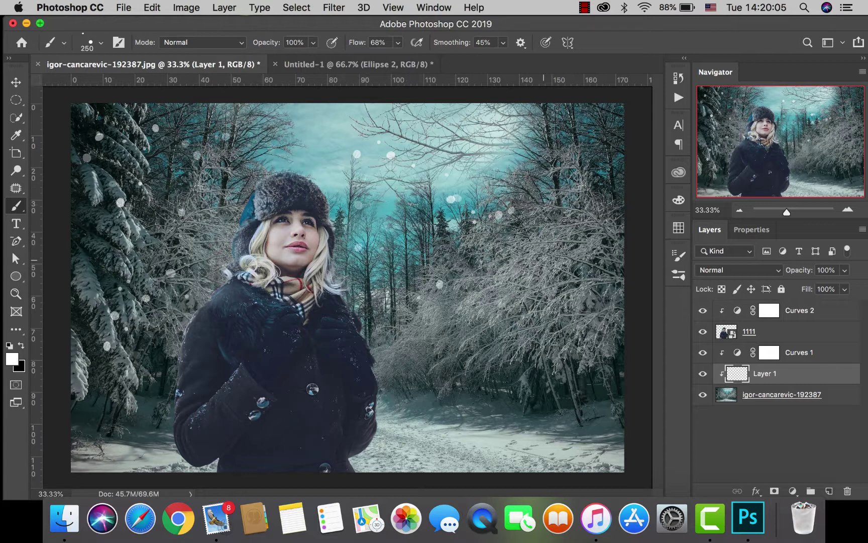
pyautogui.click(555, 254)
pyautogui.click(540, 235)
pyautogui.click(572, 191)
pyautogui.click(548, 149)
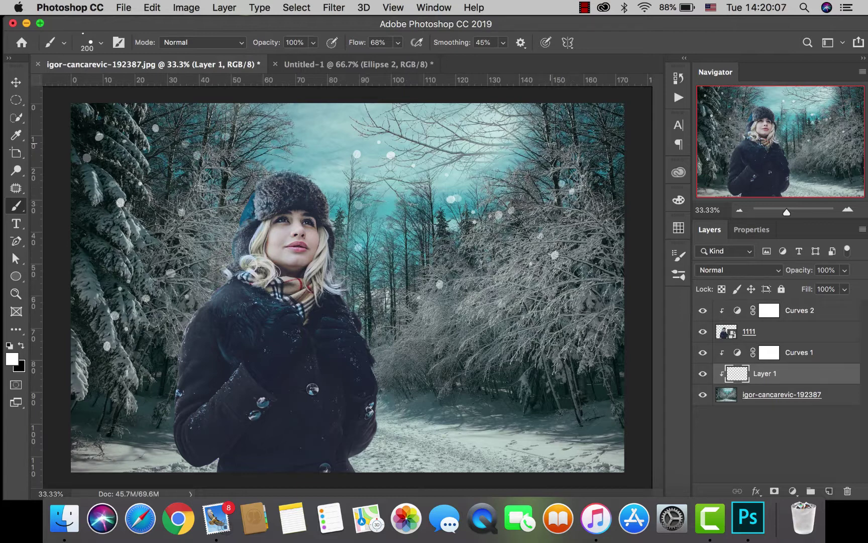
# - Add smaller snowflakes with the brush at 200 px over the upper sky and the branches right of it
pyautogui.click(527, 147)
pyautogui.click(343, 119)
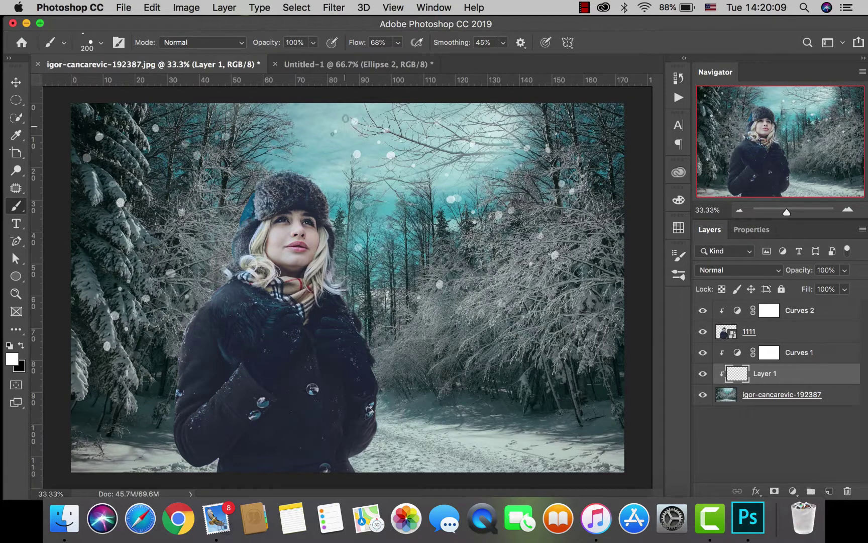
pyautogui.click(354, 121)
pyautogui.click(307, 139)
# - Reduce the brush to 175 px and fill the snowy bushes and trees right of the woman with fine snowflakes
pyautogui.press('[')
pyautogui.click(458, 328)
pyautogui.click(473, 337)
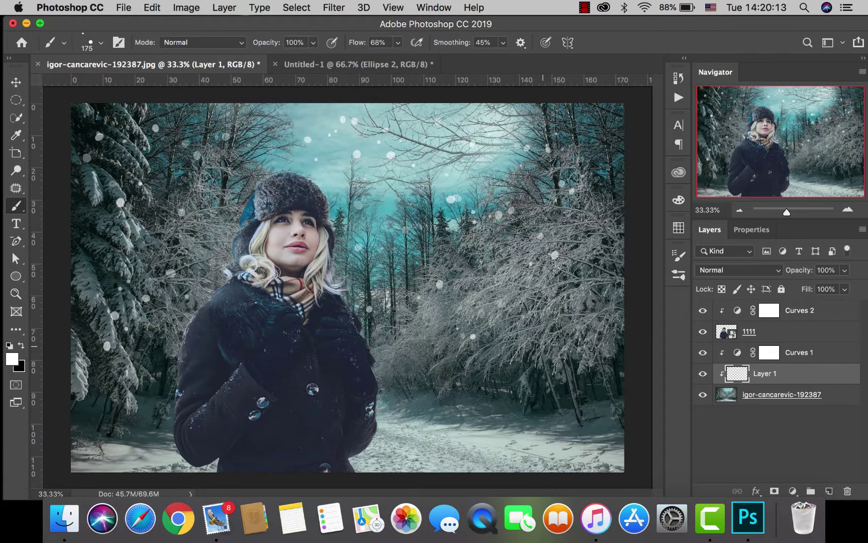
pyautogui.click(548, 337)
pyautogui.click(576, 326)
pyautogui.click(584, 337)
pyautogui.click(601, 335)
pyautogui.click(599, 297)
pyautogui.click(602, 253)
pyautogui.click(585, 292)
pyautogui.click(539, 299)
pyautogui.click(515, 306)
pyautogui.click(506, 377)
pyautogui.click(460, 359)
pyautogui.click(441, 374)
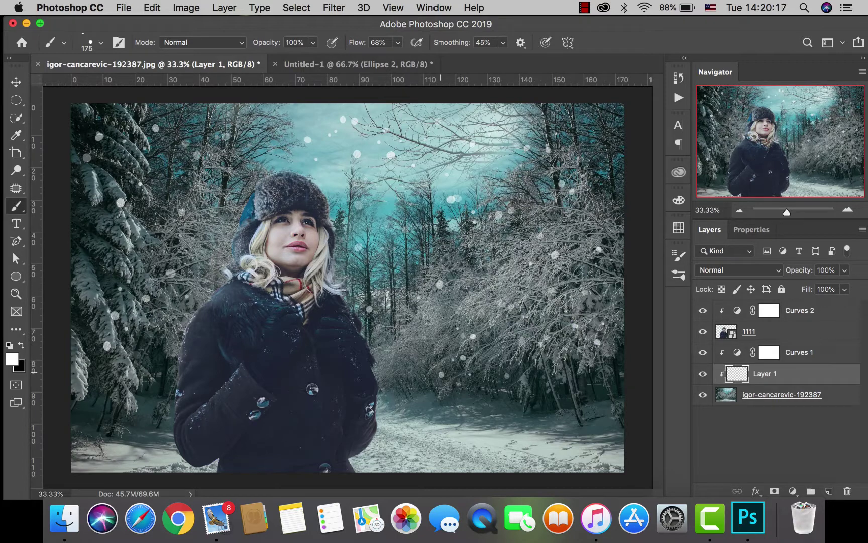
pyautogui.click(412, 369)
pyautogui.click(397, 354)
pyautogui.click(378, 327)
pyautogui.click(412, 335)
pyautogui.click(430, 330)
pyautogui.click(440, 303)
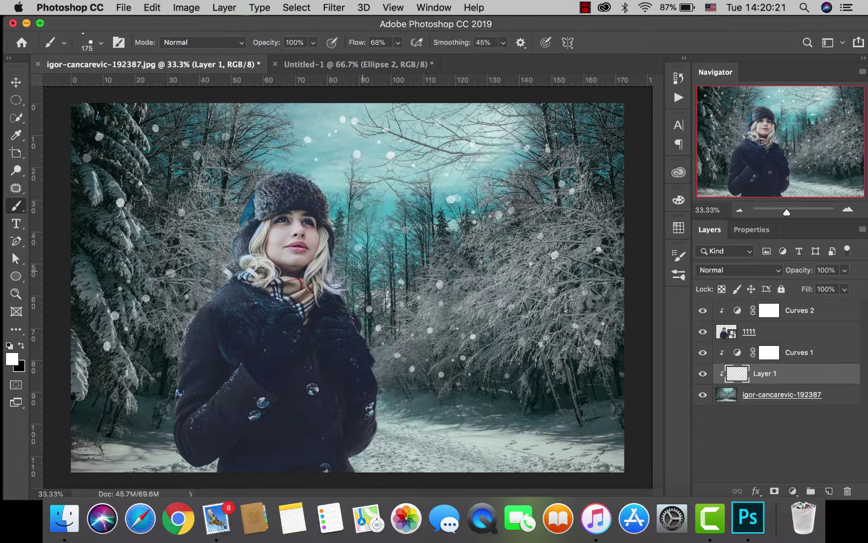
# - Scatter more 175 px snowflakes across the sky, the upper-right trees, the trees left of the woman and the snowy ground
pyautogui.click(381, 208)
pyautogui.click(387, 207)
pyautogui.click(498, 179)
pyautogui.click(529, 167)
pyautogui.click(542, 138)
pyautogui.click(571, 115)
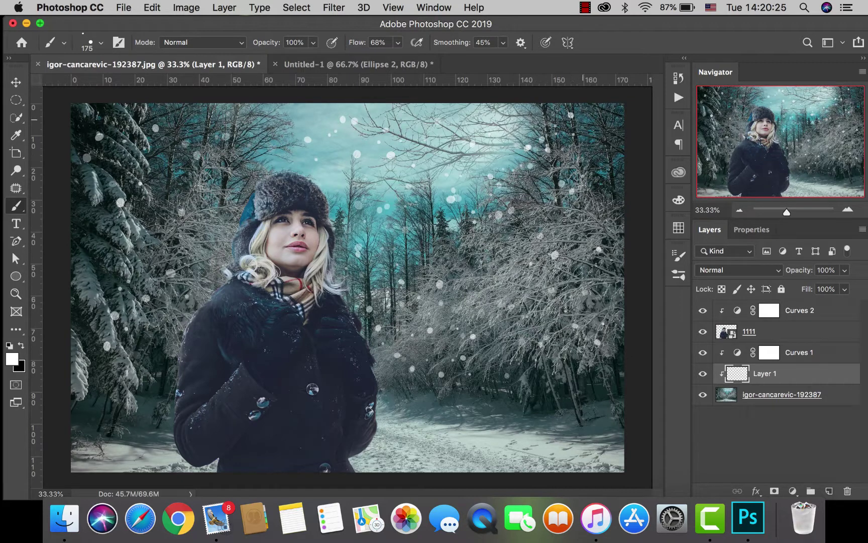
pyautogui.click(595, 120)
pyautogui.click(603, 167)
pyautogui.click(536, 157)
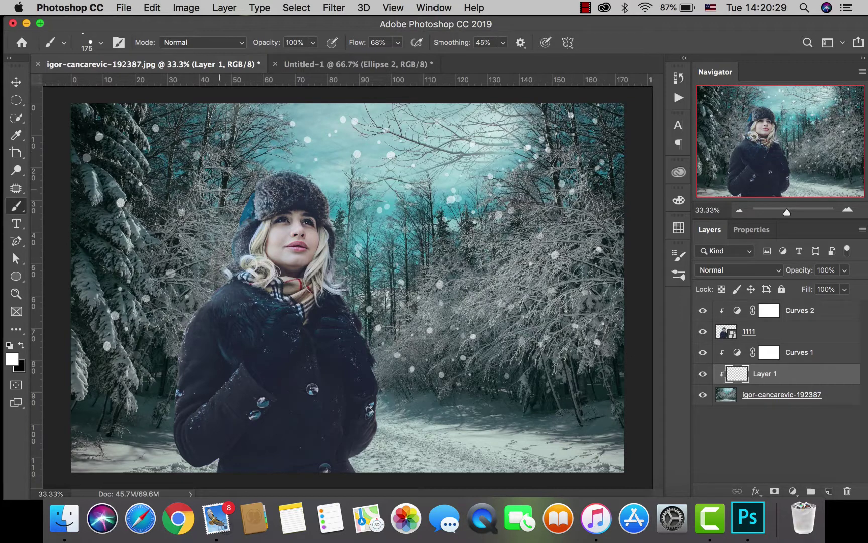
pyautogui.click(178, 255)
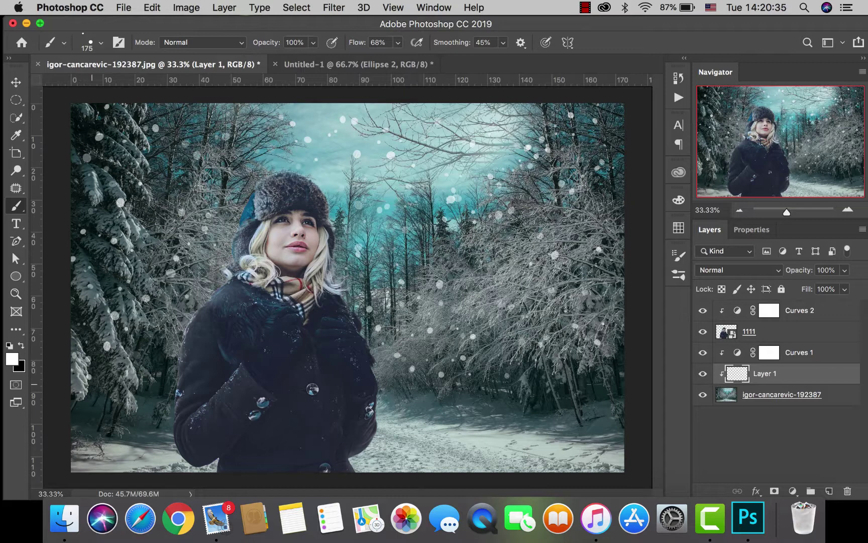
pyautogui.moveTo(133, 407)
pyautogui.mouseDown()
pyautogui.moveTo(155, 412)
pyautogui.moveTo(157, 368)
pyautogui.moveTo(176, 319)
pyautogui.mouseUp()
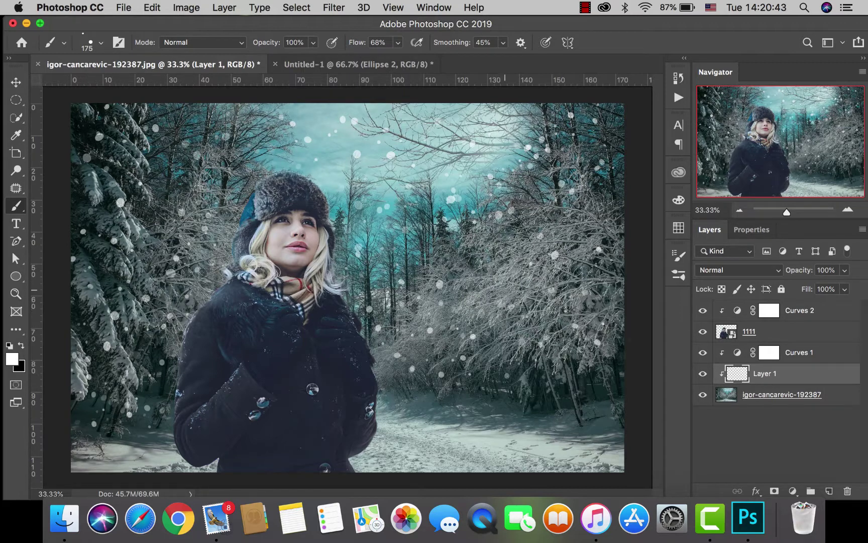
pyautogui.click(528, 418)
pyautogui.moveTo(411, 404)
pyautogui.mouseDown()
pyautogui.moveTo(396, 395)
pyautogui.moveTo(391, 350)
pyautogui.mouseUp()
pyautogui.click(575, 231)
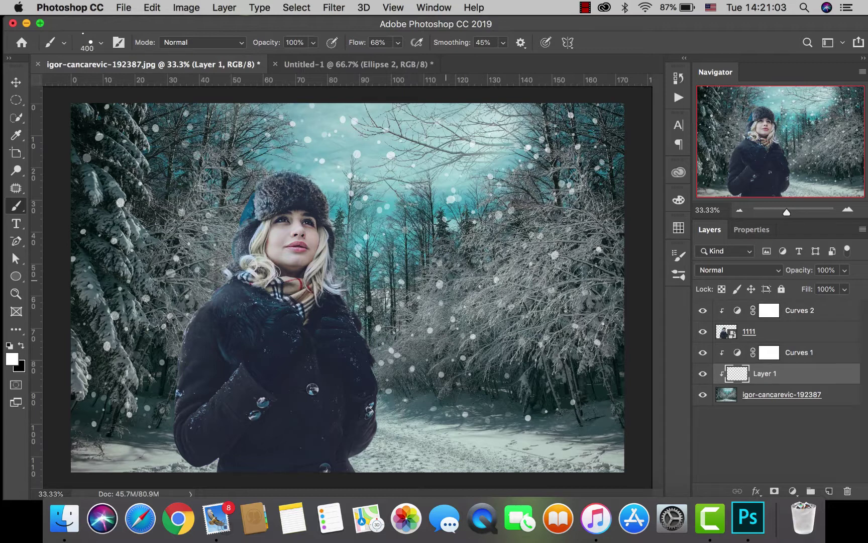
# - Enlarge the brush to 400 px and paint large foreground snowflakes around both sides of the woman
pyautogui.moveTo(424, 274)
pyautogui.mouseDown()
pyautogui.moveTo(389, 278)
pyautogui.moveTo(378, 296)
pyautogui.moveTo(397, 315)
pyautogui.moveTo(400, 408)
pyautogui.mouseUp()
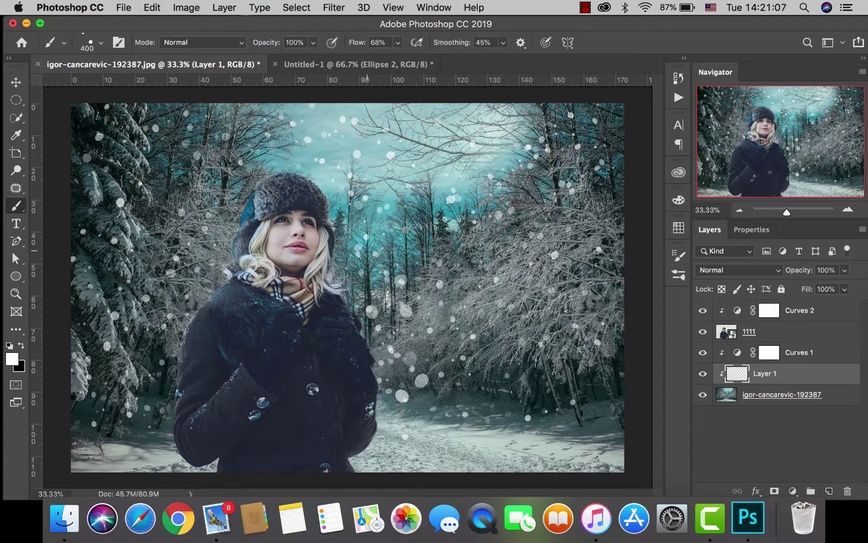
pyautogui.moveTo(365, 236)
pyautogui.mouseDown()
pyautogui.moveTo(371, 216)
pyautogui.moveTo(346, 206)
pyautogui.moveTo(317, 166)
pyautogui.moveTo(273, 177)
pyautogui.moveTo(254, 168)
pyautogui.moveTo(206, 259)
pyautogui.moveTo(178, 281)
pyautogui.moveTo(181, 307)
pyautogui.moveTo(149, 384)
pyautogui.moveTo(159, 413)
pyautogui.moveTo(191, 365)
pyautogui.mouseUp()
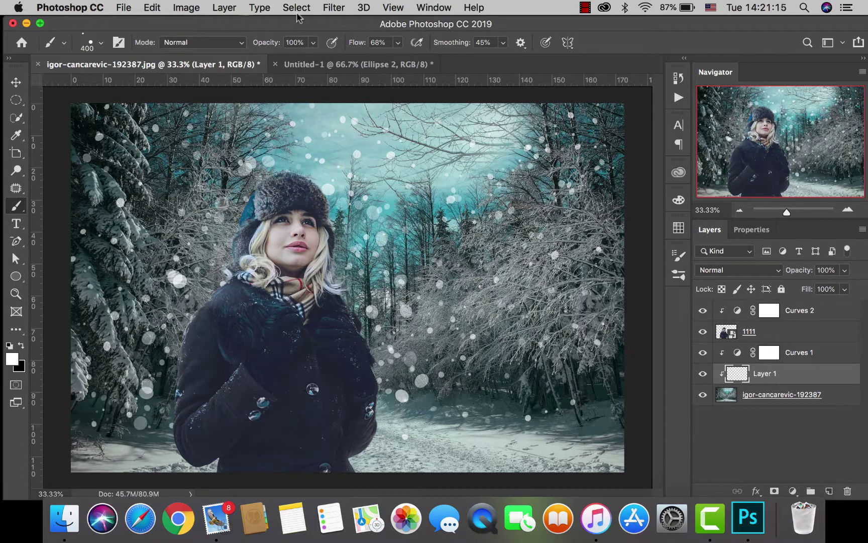
# - Soften the painted snow on Layer 1 with a Gaussian Blur of about 4.5 pixels radius
pyautogui.click(332, 7)
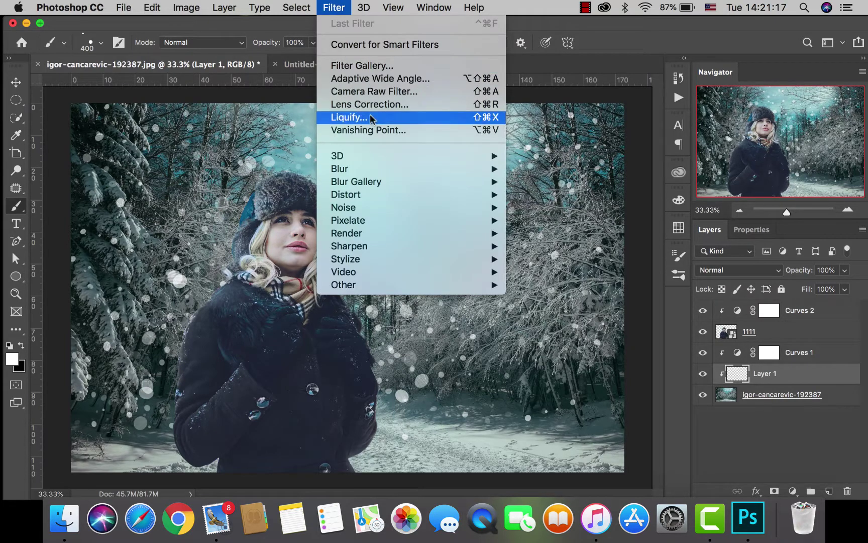
pyautogui.moveTo(491, 171)
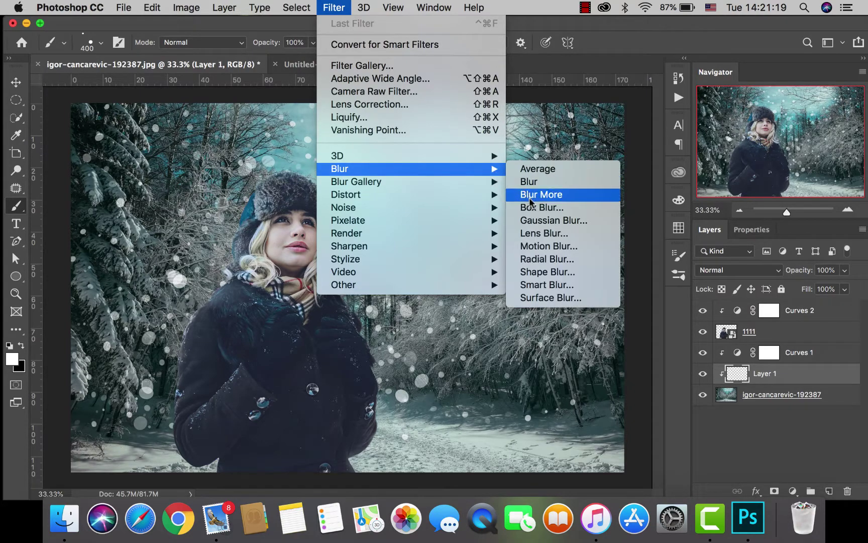
pyautogui.click(536, 220)
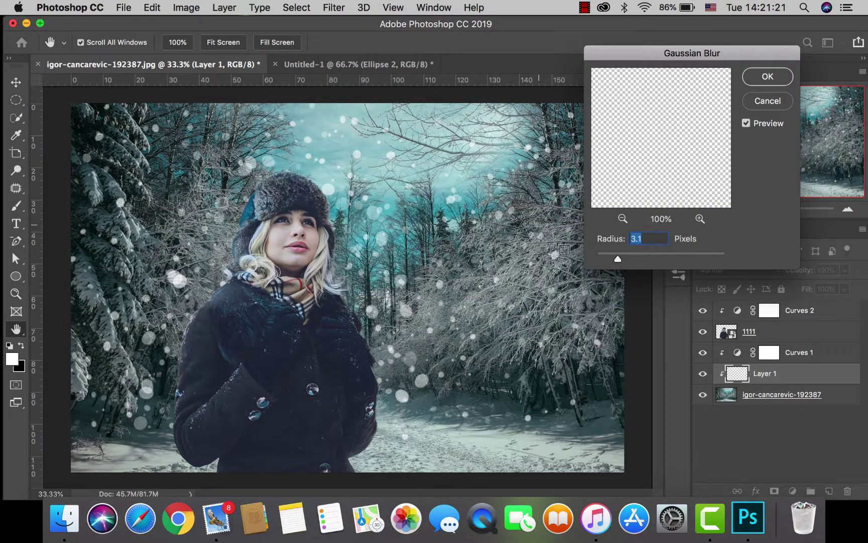
pyautogui.moveTo(617, 259); pyautogui.dragTo(618, 259)
pyautogui.moveTo(626, 257); pyautogui.dragTo(645, 259)
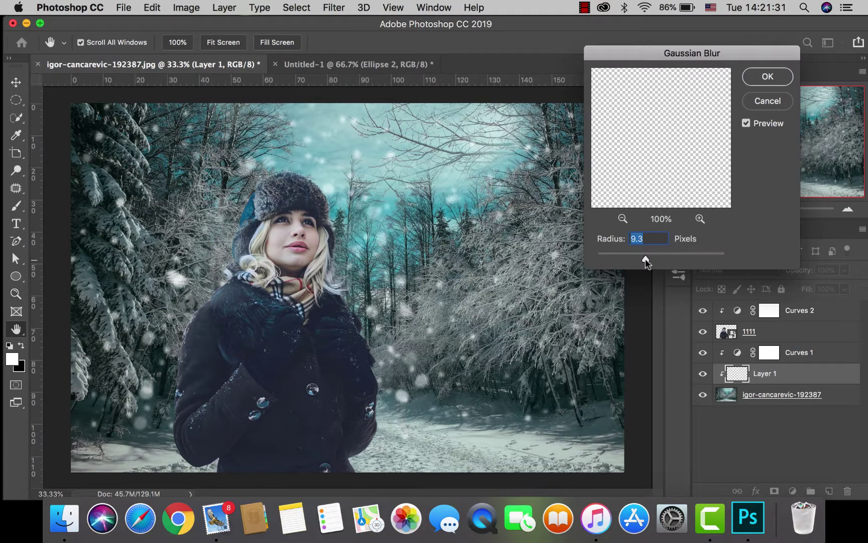
pyautogui.moveTo(646, 259); pyautogui.dragTo(642, 259)
pyautogui.moveTo(643, 259); pyautogui.dragTo(630, 259)
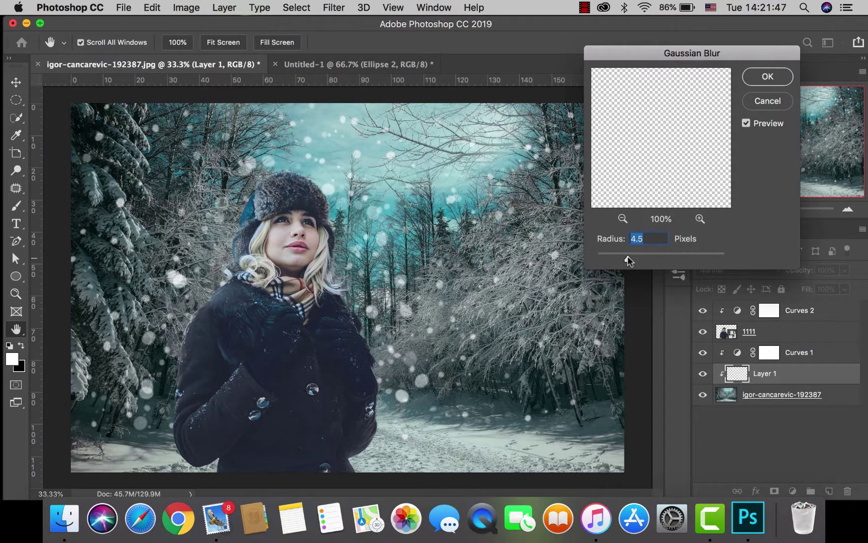
pyautogui.moveTo(630, 256); pyautogui.dragTo(631, 256)
pyautogui.click(769, 76)
# - Apply Motion Blur to the snow on Layer 1 with an angle of 23° and a distance of 37 pixels
pyautogui.click(332, 8)
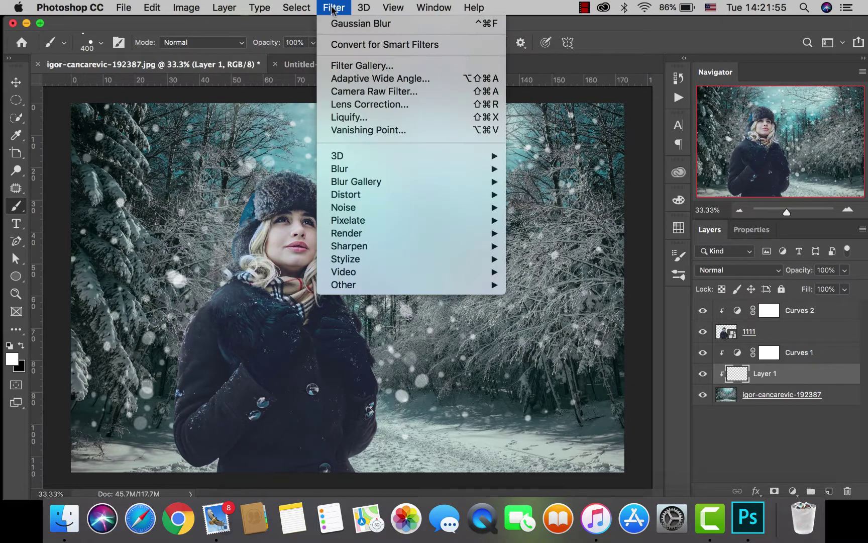
pyautogui.moveTo(488, 170)
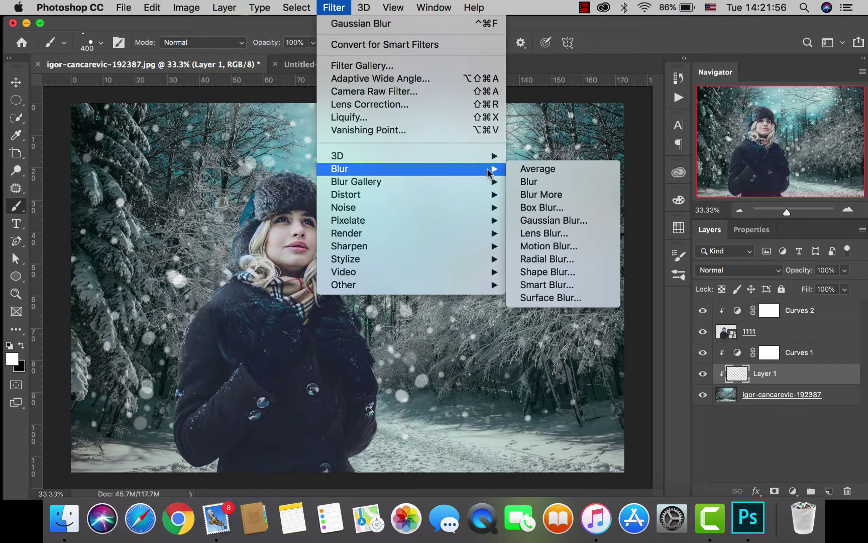
pyautogui.click(539, 247)
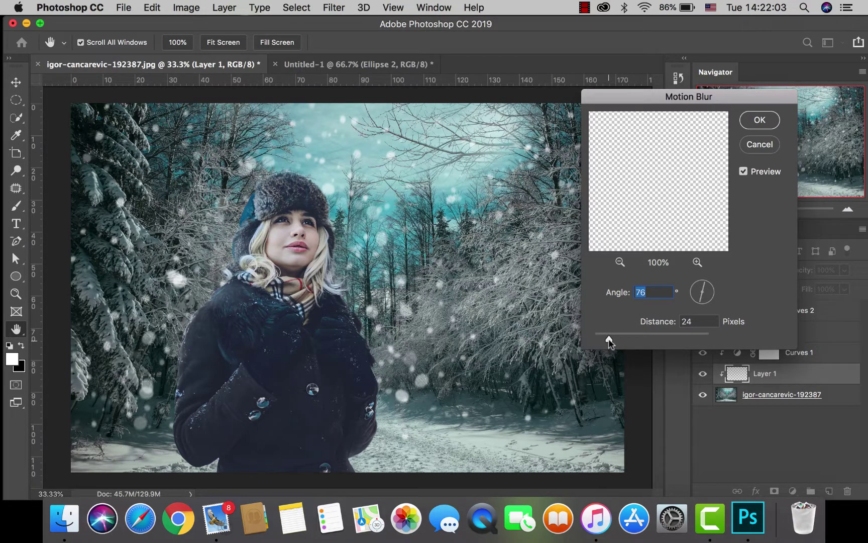
pyautogui.moveTo(609, 342); pyautogui.dragTo(618, 343)
pyautogui.press('Tab')
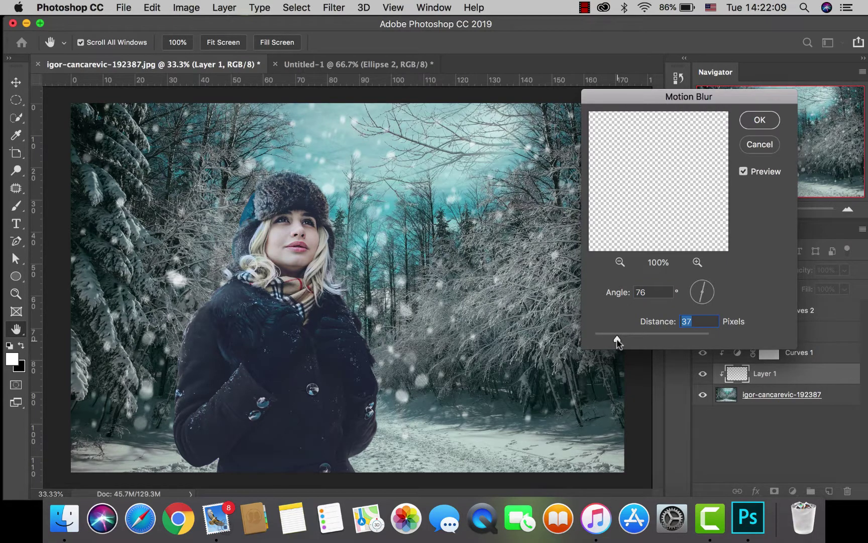
pyautogui.moveTo(700, 300); pyautogui.dragTo(697, 299)
pyautogui.click(696, 297)
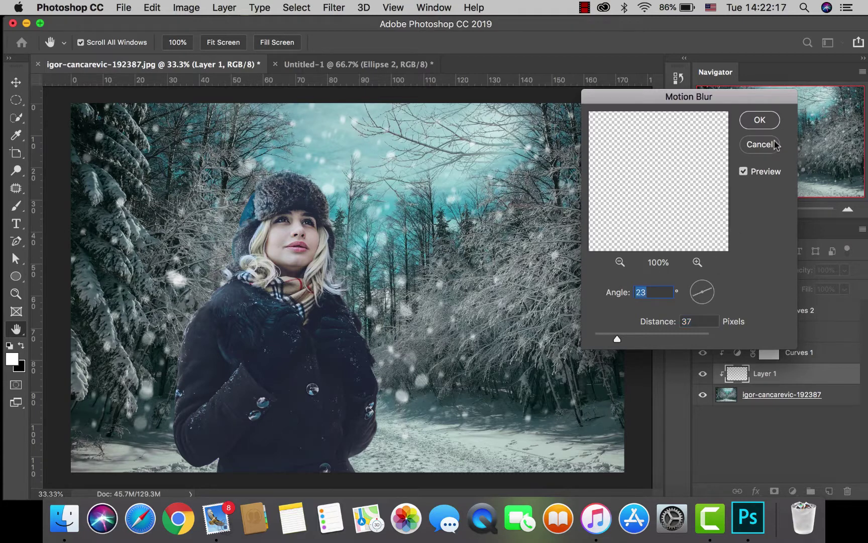
pyautogui.click(760, 120)
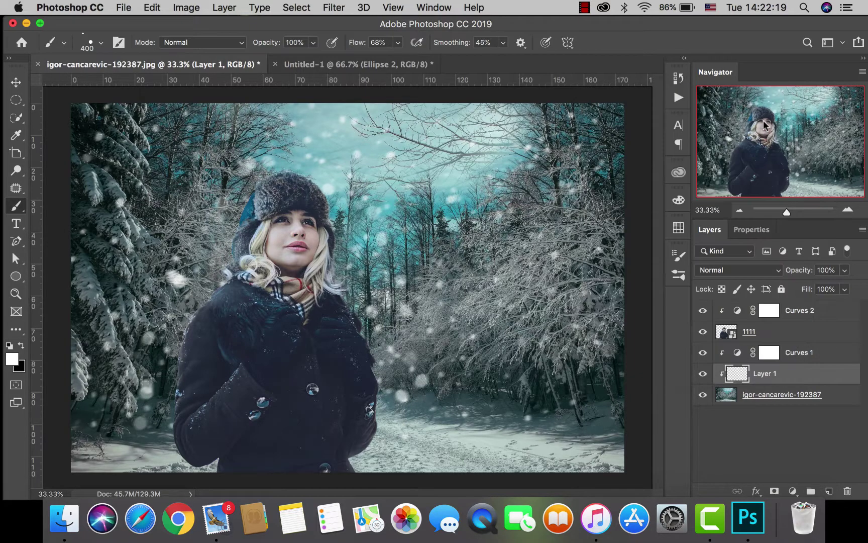
# - Add a new clipped layer directly above the 1111 woman layer and paint 200 px snowflakes on her fur hat
pyautogui.click(795, 333)
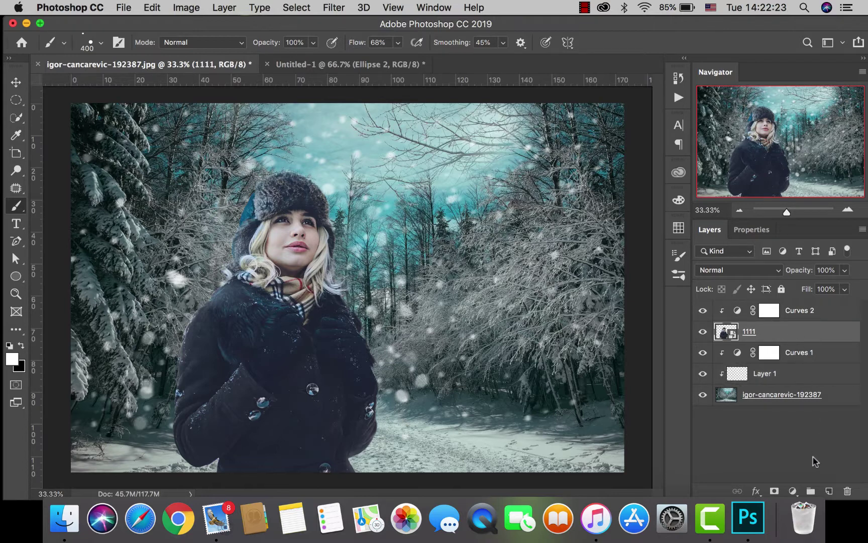
pyautogui.click(830, 491)
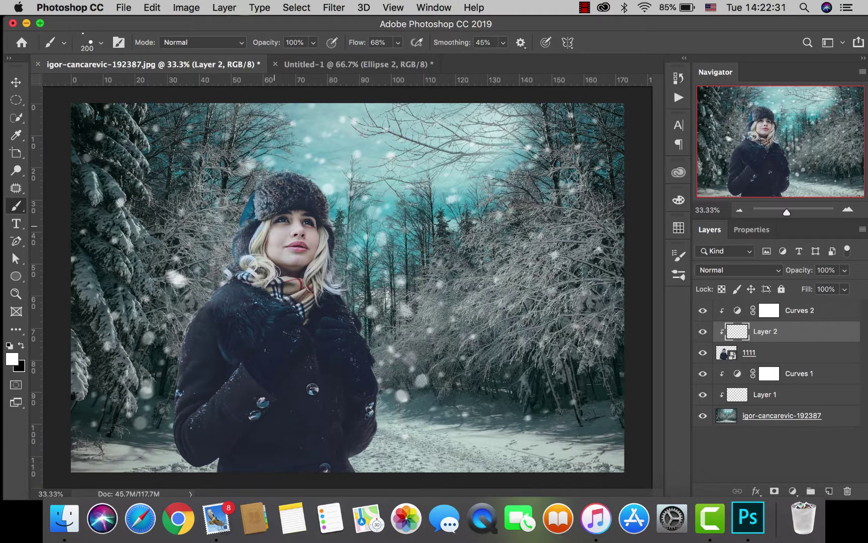
pyautogui.click(276, 221)
pyautogui.click(282, 190)
pyautogui.click(297, 184)
pyautogui.click(296, 198)
pyautogui.click(309, 194)
# - Scatter 400 px snowflakes over the woman's coat, scarf and hat, and erase unwanted flakes with a 60 px Eraser
pyautogui.press(']')
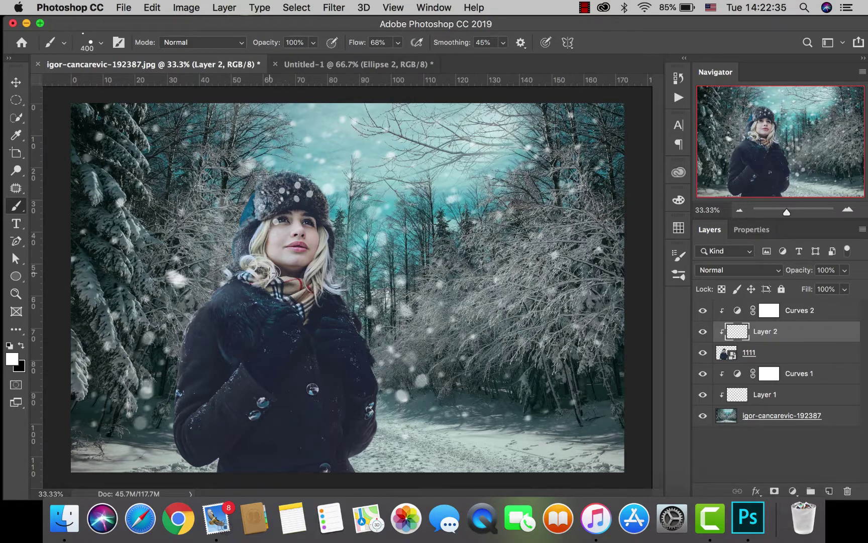
pyautogui.moveTo(272, 273)
pyautogui.mouseDown()
pyautogui.moveTo(283, 296)
pyautogui.moveTo(185, 409)
pyautogui.moveTo(236, 417)
pyautogui.moveTo(300, 471)
pyautogui.moveTo(349, 439)
pyautogui.moveTo(368, 405)
pyautogui.moveTo(340, 326)
pyautogui.moveTo(262, 349)
pyautogui.moveTo(236, 309)
pyautogui.moveTo(255, 385)
pyautogui.moveTo(291, 423)
pyautogui.moveTo(207, 448)
pyautogui.moveTo(140, 431)
pyautogui.moveTo(139, 418)
pyautogui.mouseUp()
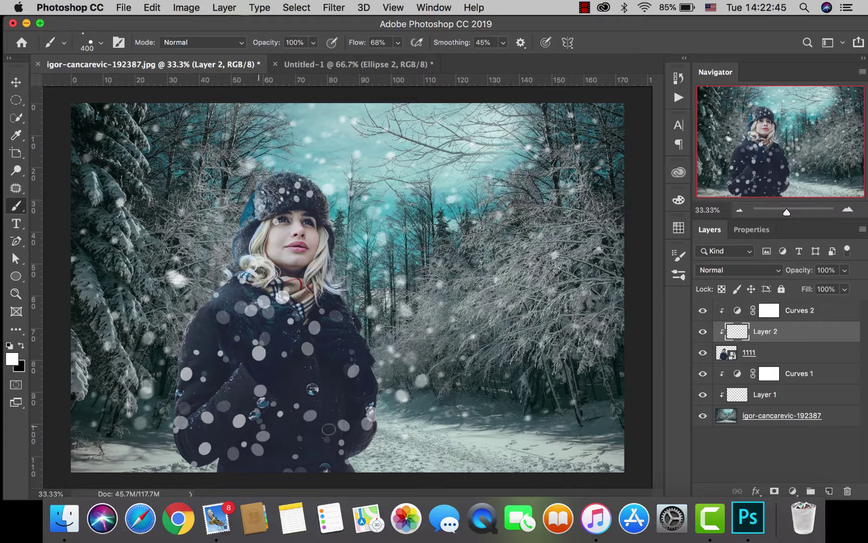
pyautogui.moveTo(328, 429)
pyautogui.mouseDown()
pyautogui.moveTo(378, 459)
pyautogui.moveTo(360, 372)
pyautogui.moveTo(365, 348)
pyautogui.moveTo(331, 322)
pyautogui.mouseUp()
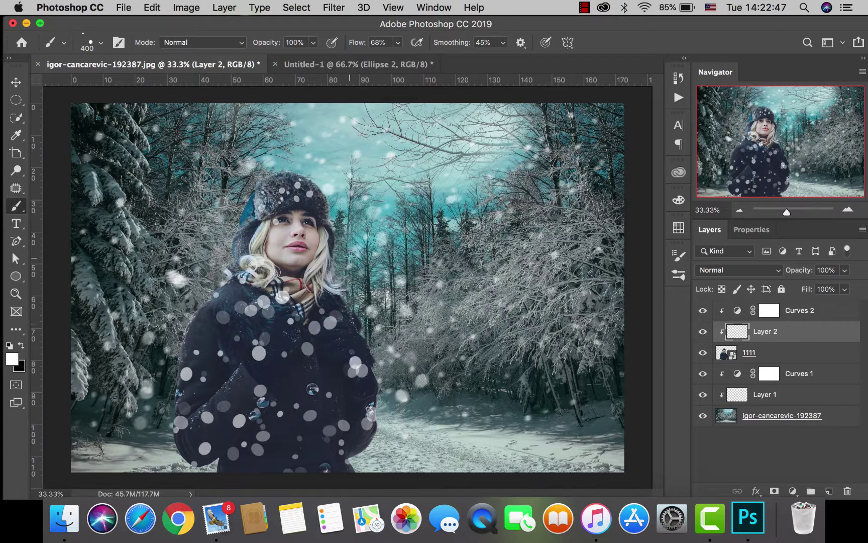
pyautogui.moveTo(266, 178); pyautogui.dragTo(250, 213)
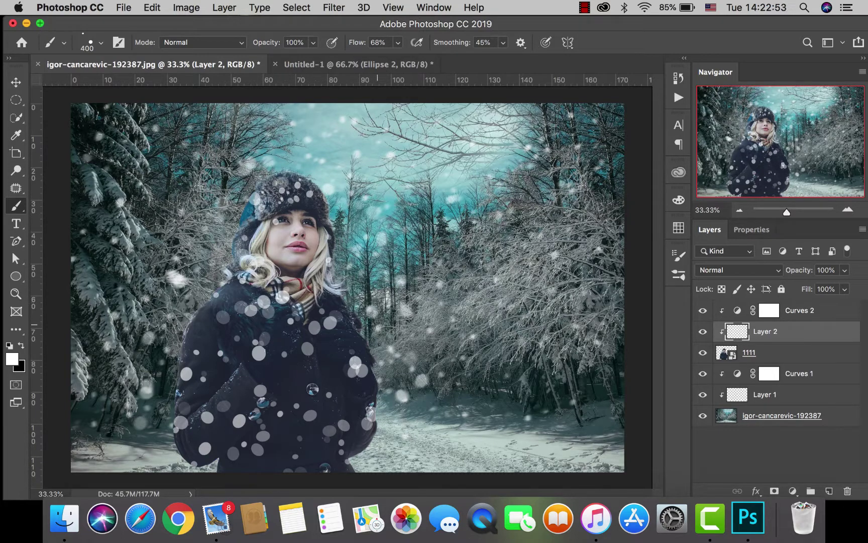
pyautogui.rightClick(17, 210)
pyautogui.click(62, 216)
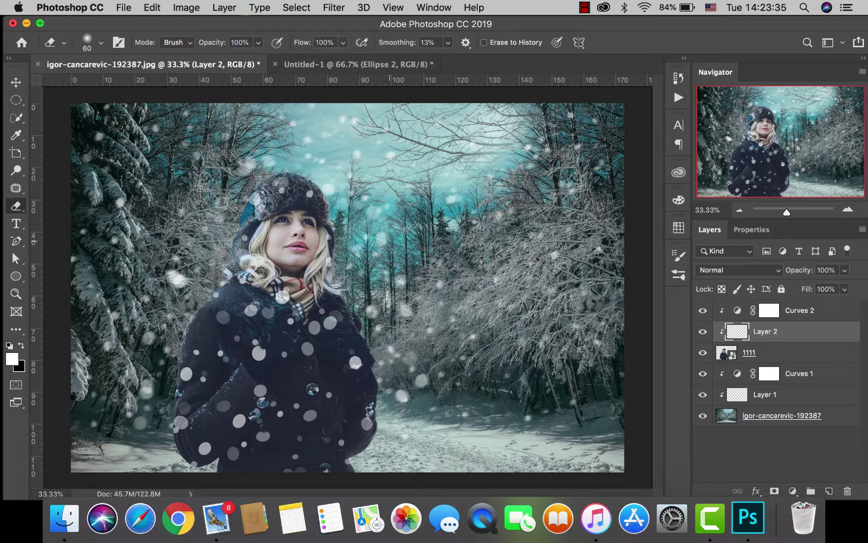
# - Soften the snowflakes painted over the woman on Layer 2 with a Gaussian Blur, adjusting its radius
pyautogui.click(338, 6)
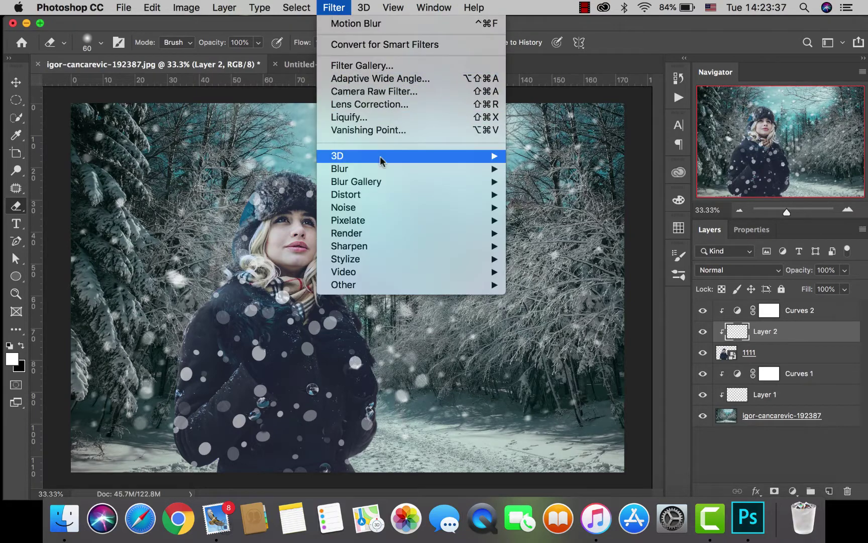
pyautogui.moveTo(404, 171)
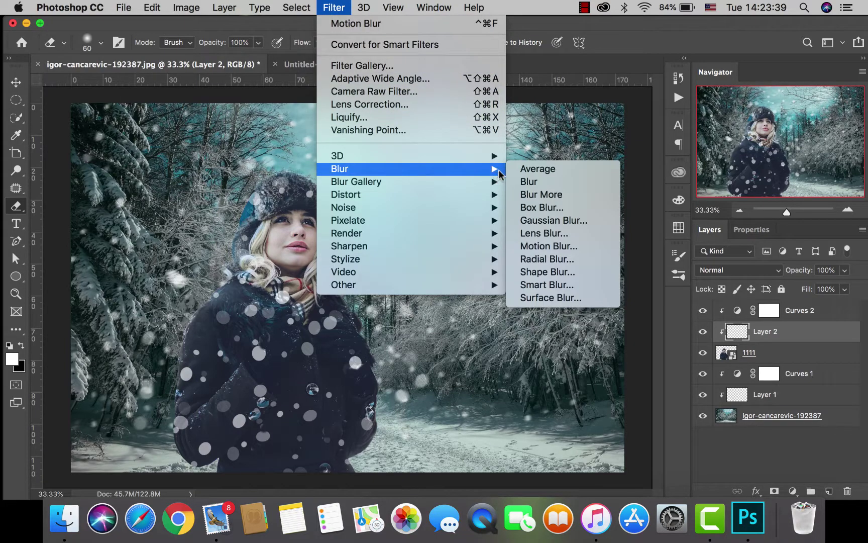
pyautogui.click(540, 221)
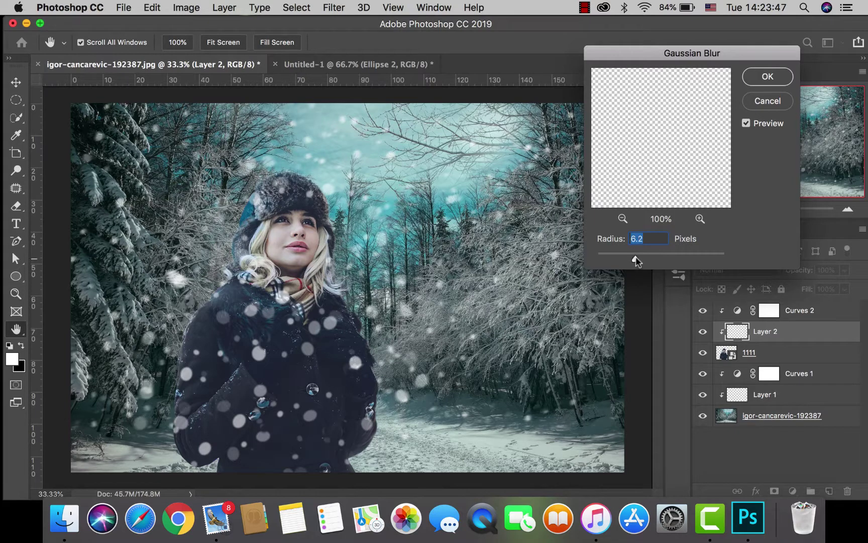
pyautogui.moveTo(636, 259); pyautogui.dragTo(643, 259)
pyautogui.click(758, 81)
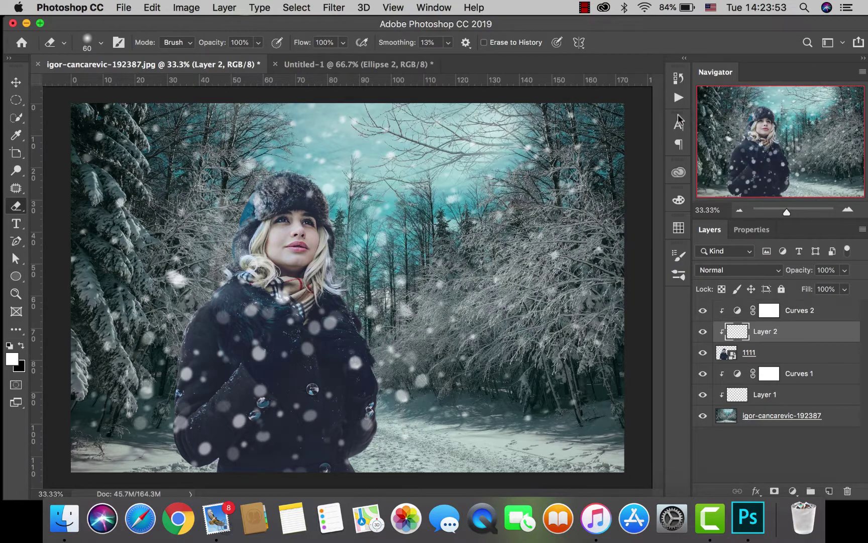
# - Apply Motion Blur to the snow on Layer 2 with an angle of 24° and a distance of 39 pixels
pyautogui.click(334, 7)
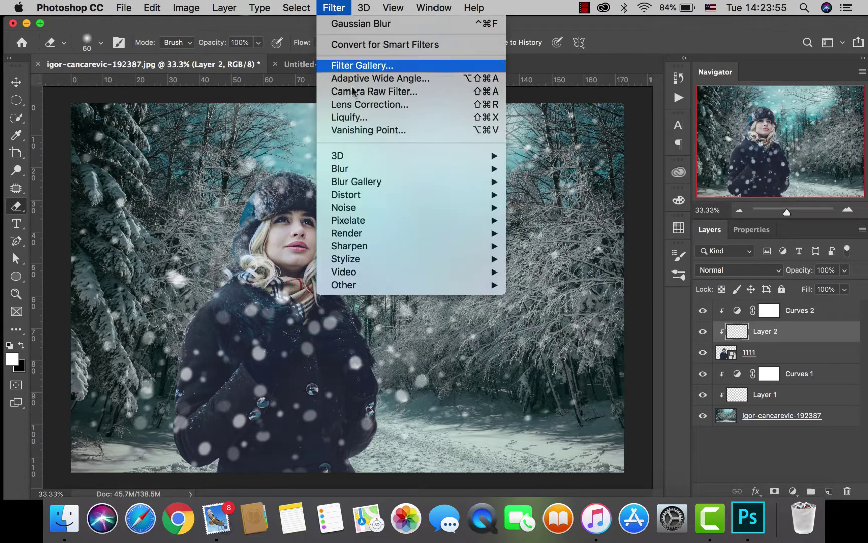
pyautogui.moveTo(378, 169)
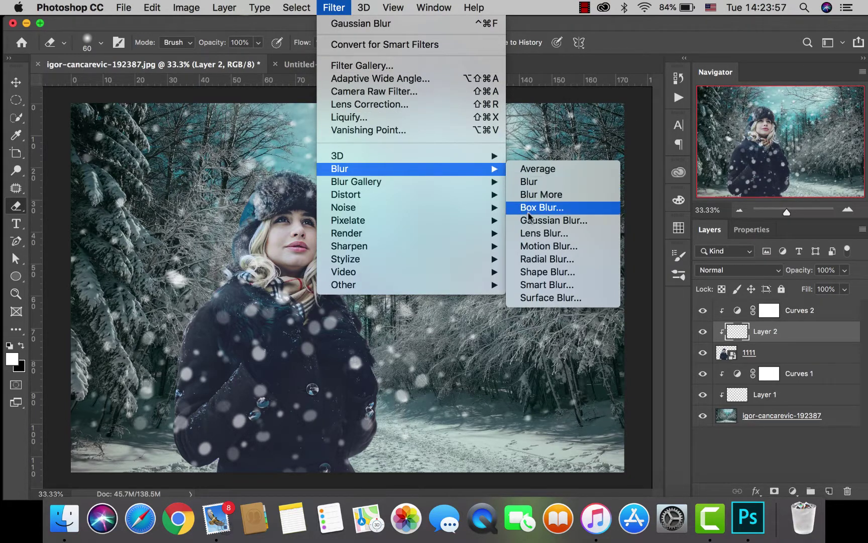
pyautogui.click(539, 246)
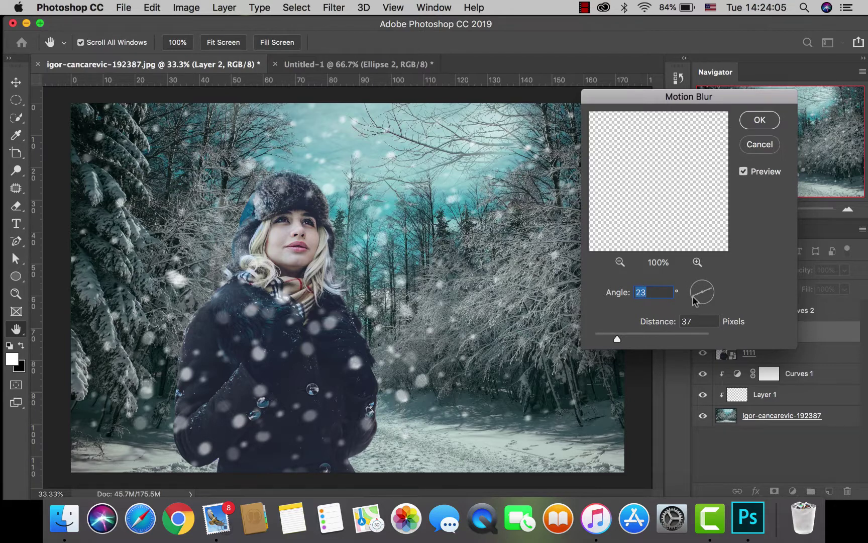
pyautogui.moveTo(693, 297)
pyautogui.mouseDown()
pyautogui.moveTo(711, 307)
pyautogui.moveTo(692, 297)
pyautogui.mouseUp()
pyautogui.moveTo(624, 341); pyautogui.dragTo(627, 343)
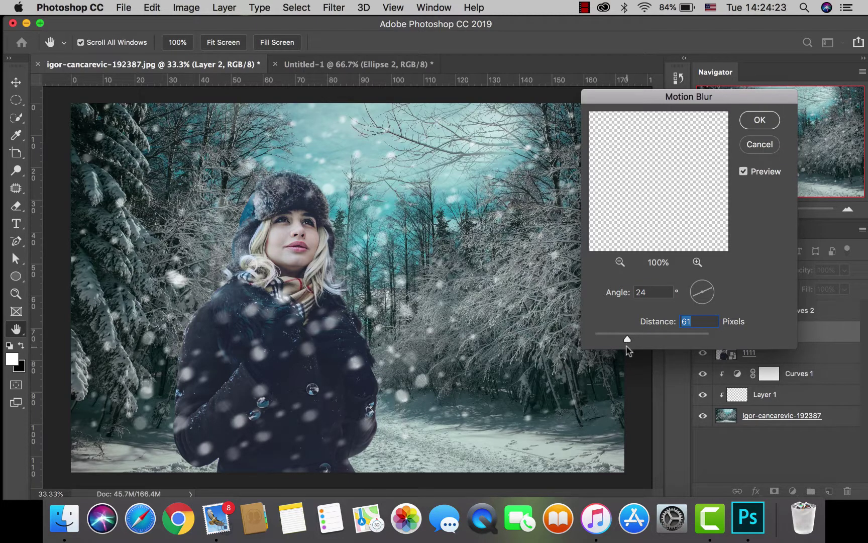
pyautogui.moveTo(627, 339); pyautogui.dragTo(621, 341)
pyautogui.moveTo(623, 341)
pyautogui.mouseDown()
pyautogui.moveTo(611, 340)
pyautogui.moveTo(617, 337)
pyautogui.mouseUp()
pyautogui.click(760, 121)
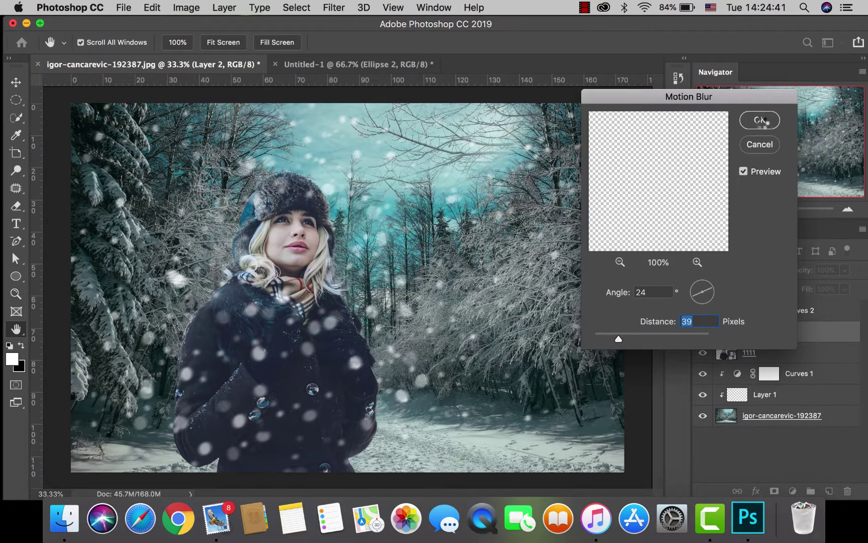